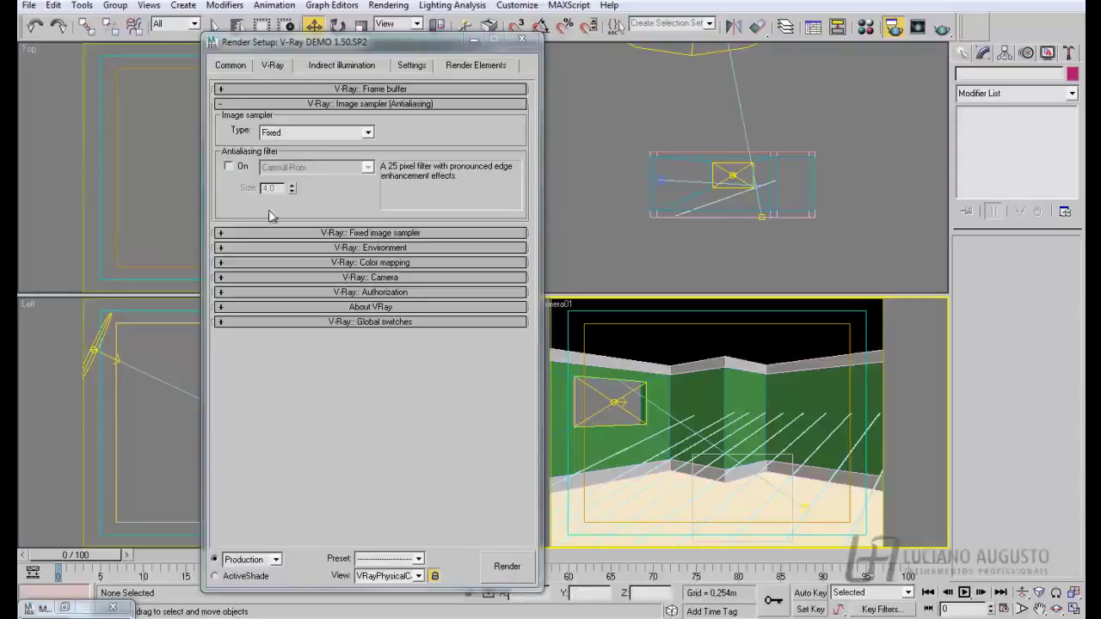
Step: Expand the Fixed image sampler settings and examine its Subdivs value
{"action": "left_click", "coordinate": [221, 233]}
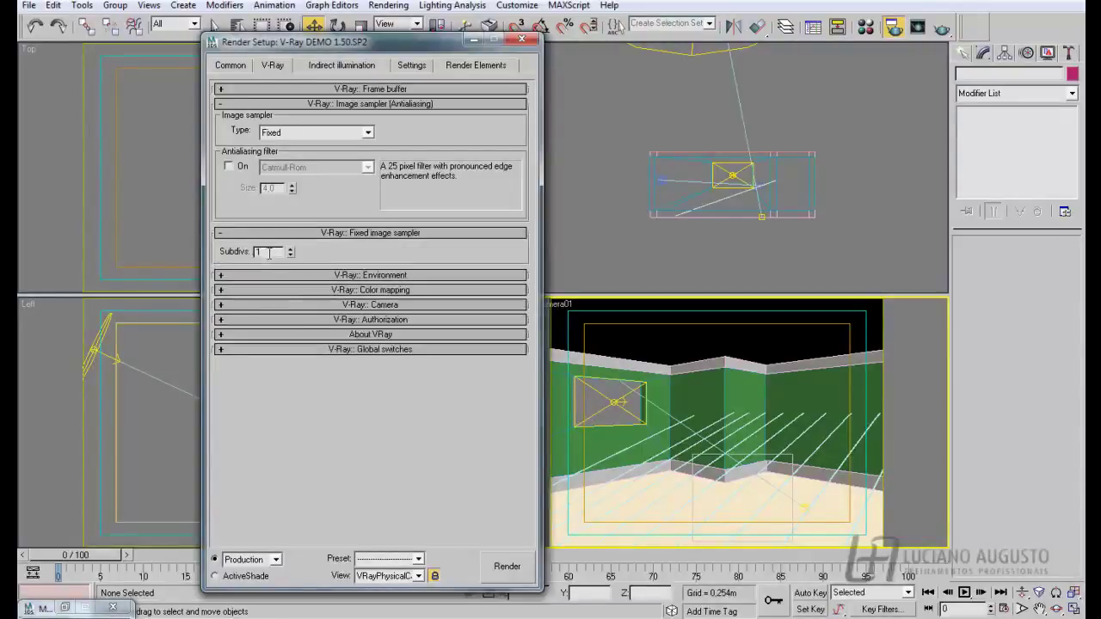
{"action": "double_click", "coordinate": [257, 253]}
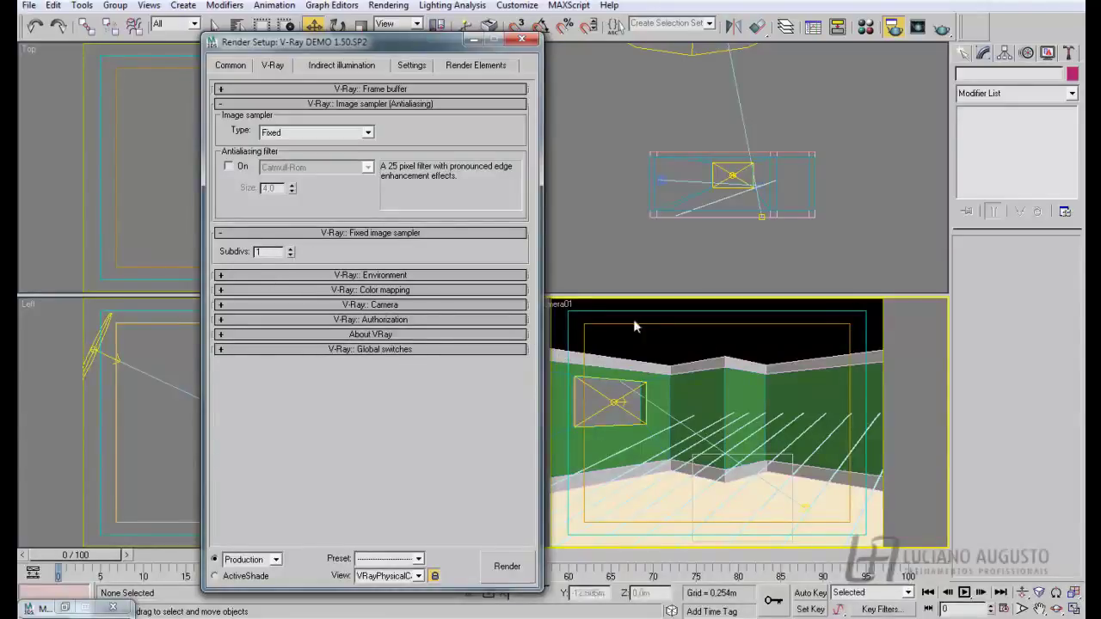
Step: Set the image sampler type to Adaptive DMC and consult the PowerPoint slide on V-Ray antialiasing calculation types
{"action": "left_click", "coordinate": [369, 133]}
{"action": "left_click", "coordinate": [283, 156]}
{"action": "key", "text": "alt+Tab"}
{"action": "key", "text": "alt+Tab"}
{"action": "key", "text": "Tab"}
{"action": "key", "text": "Tab"}
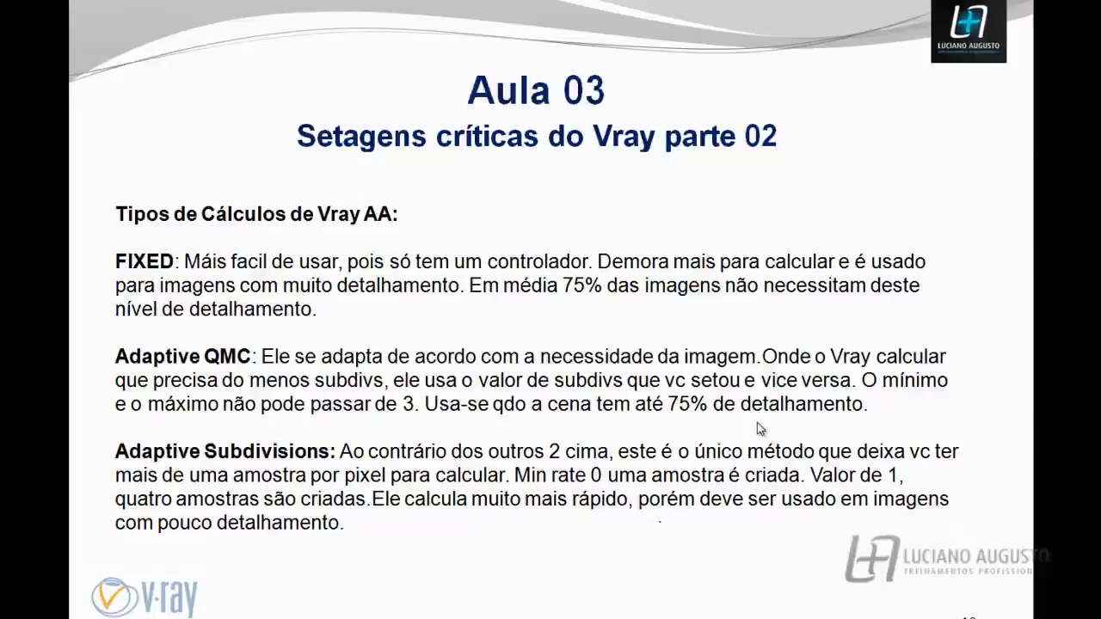
{"action": "key", "text": "alt+Tab"}
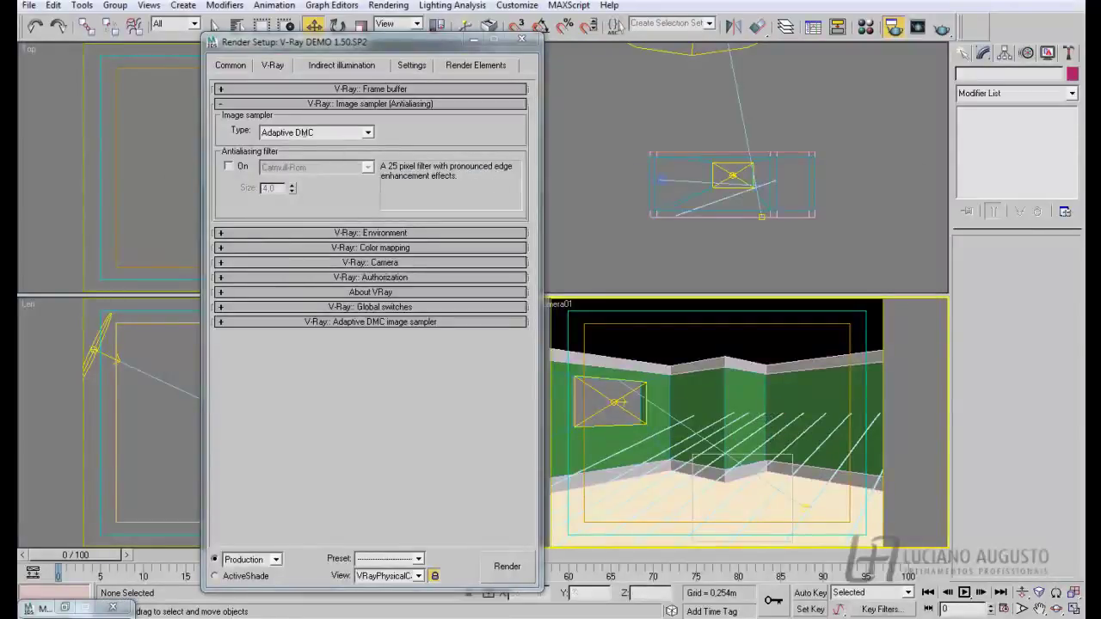
Step: Expand the Adaptive DMC image sampler settings and examine the minimum and maximum subdivisions
{"action": "left_click", "coordinate": [337, 136]}
{"action": "left_click", "coordinate": [305, 157]}
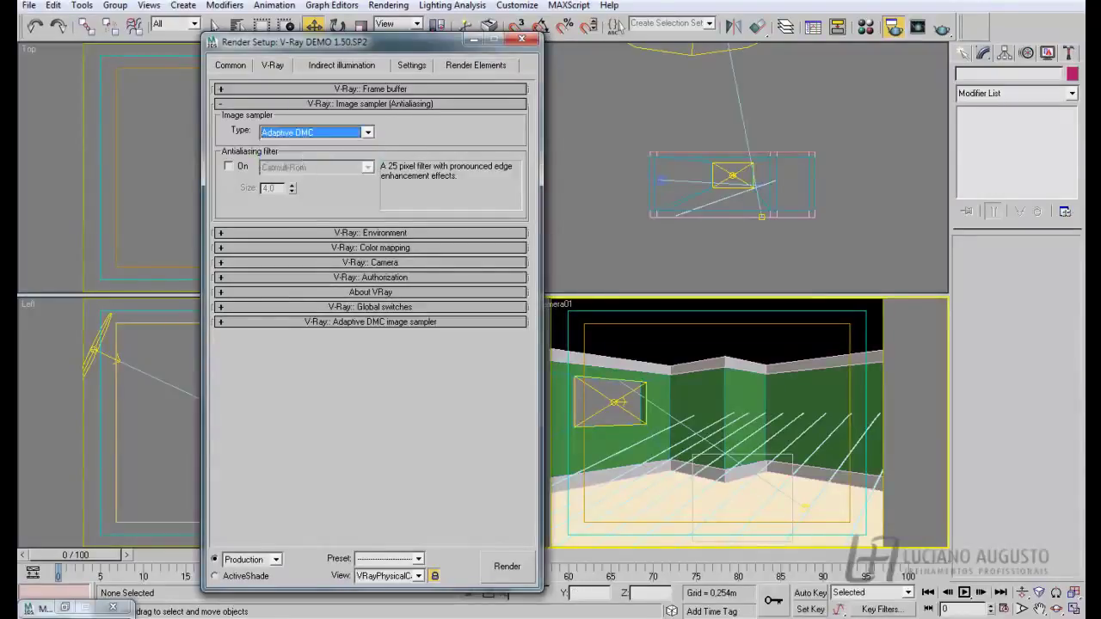
{"action": "left_click", "coordinate": [229, 323]}
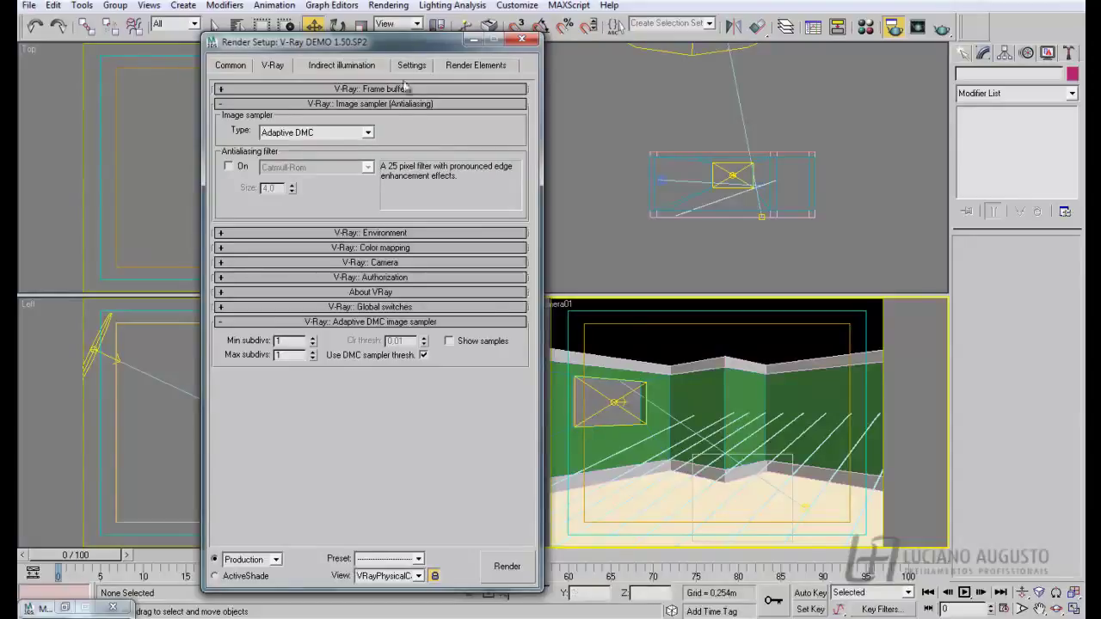
{"action": "left_click_drag", "start_coordinate": [393, 44], "coordinate": [309, 37]}
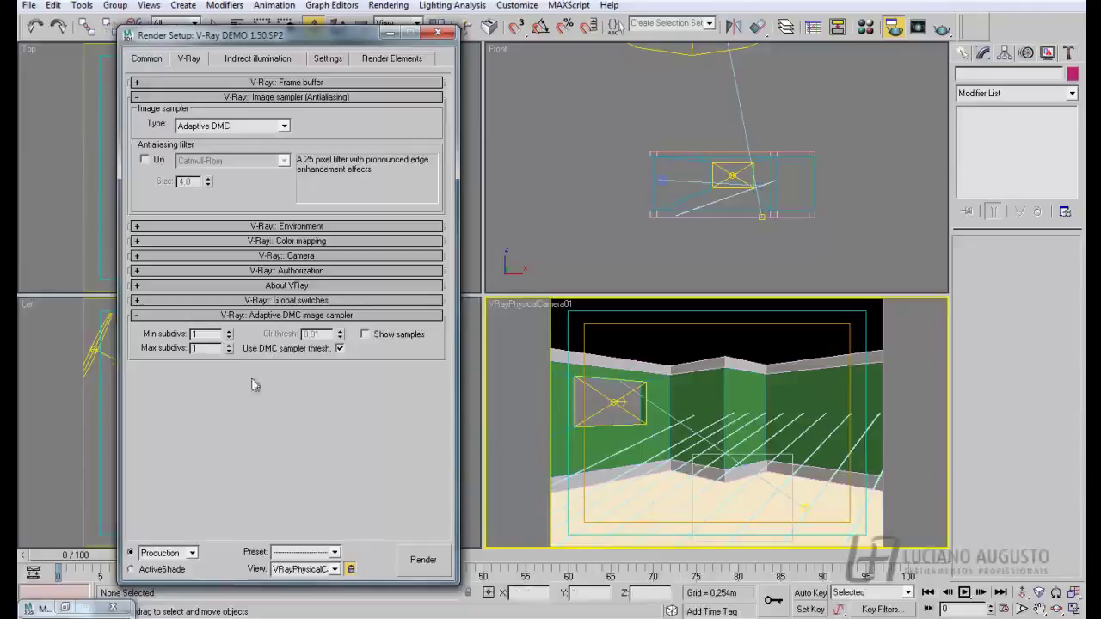
{"action": "double_click", "coordinate": [210, 348]}
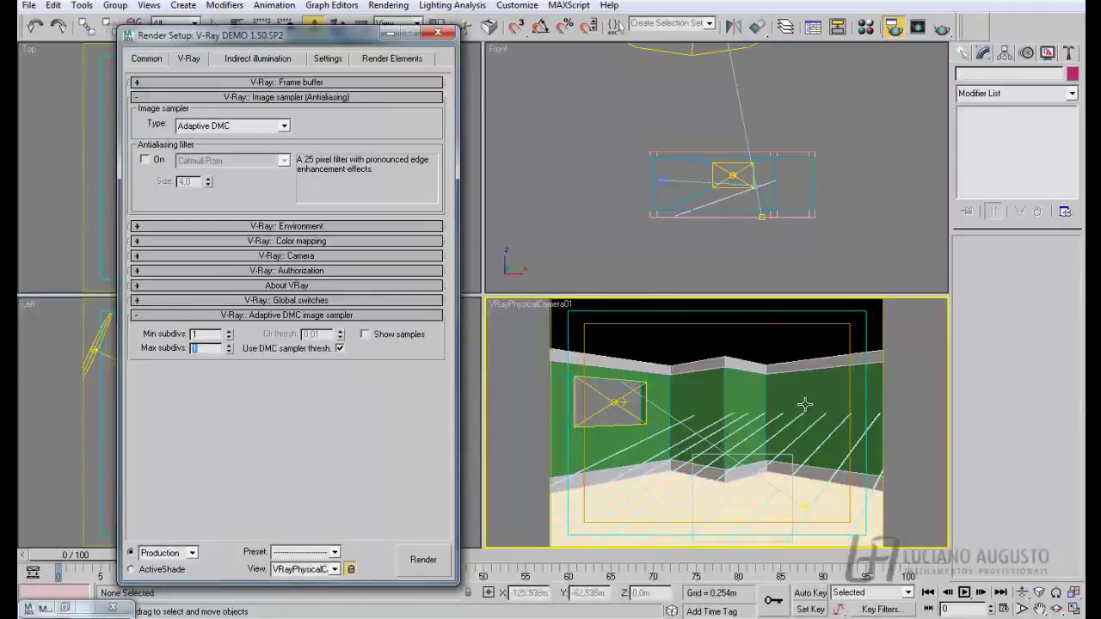
Step: Set the image sampler type to Adaptive subdivision and review its description on the PowerPoint slide
{"action": "left_click", "coordinate": [226, 127]}
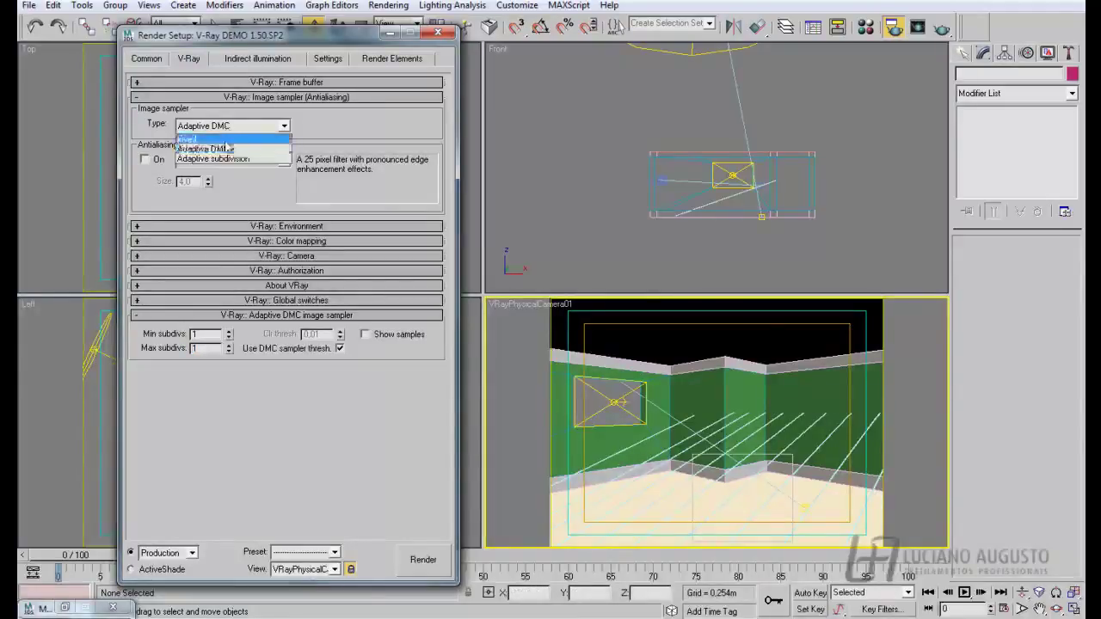
{"action": "left_click", "coordinate": [226, 159]}
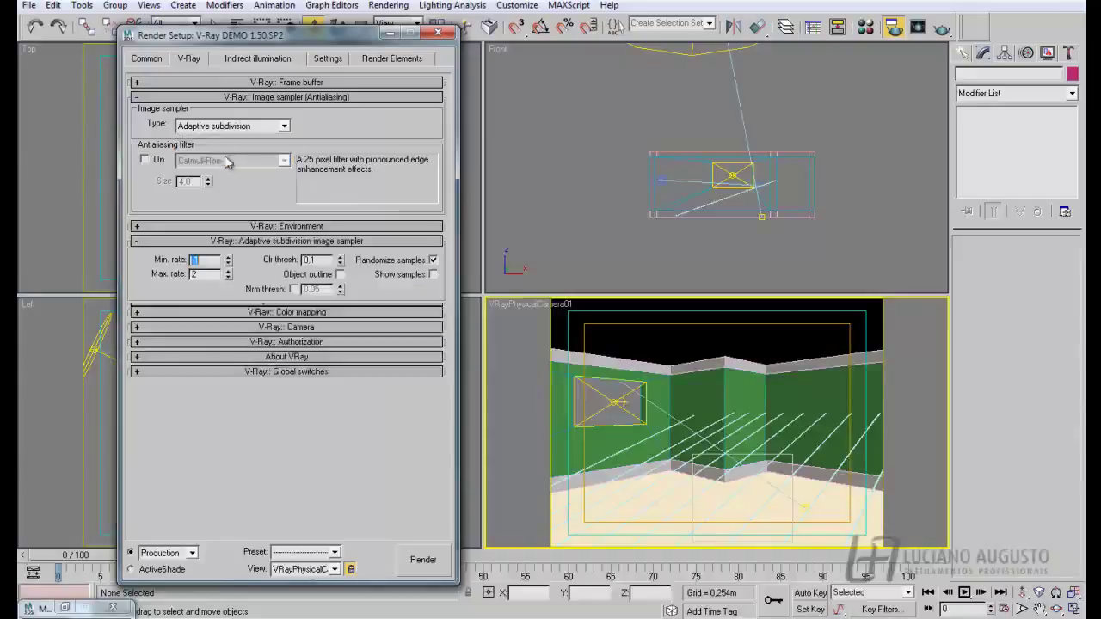
{"action": "mouse_move", "coordinate": [508, 612]}
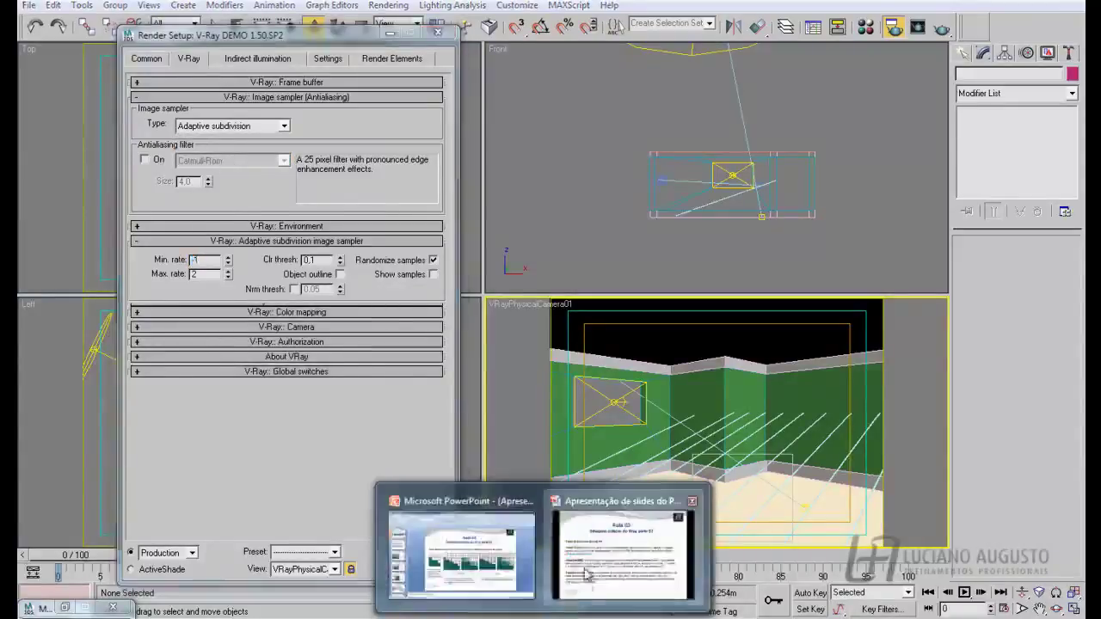
{"action": "left_click", "coordinate": [585, 572]}
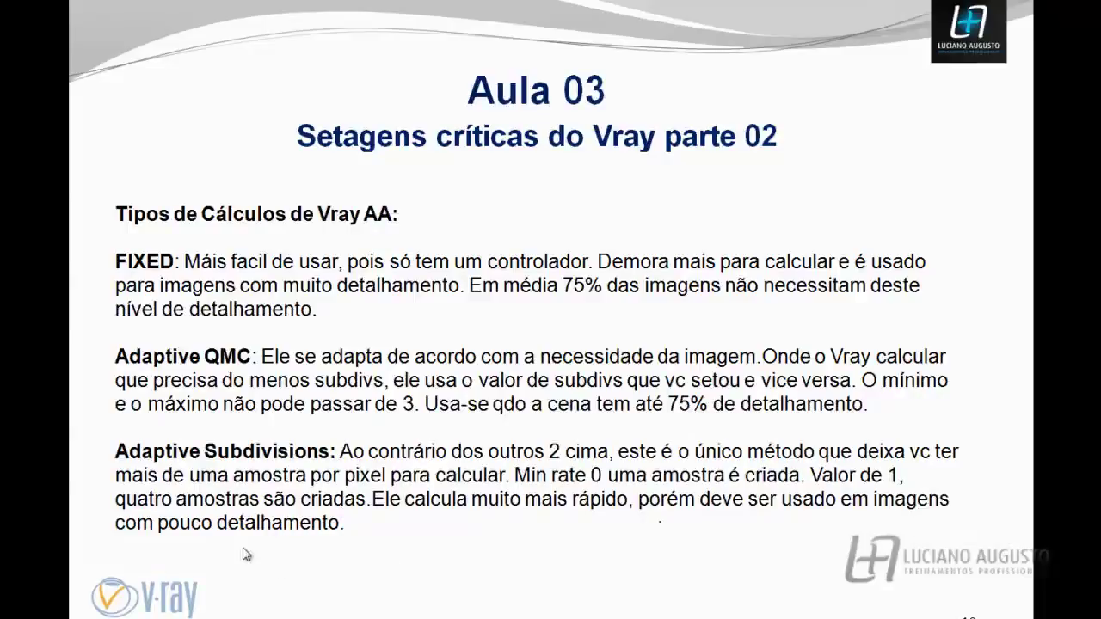
{"action": "key", "text": "alt+Tab"}
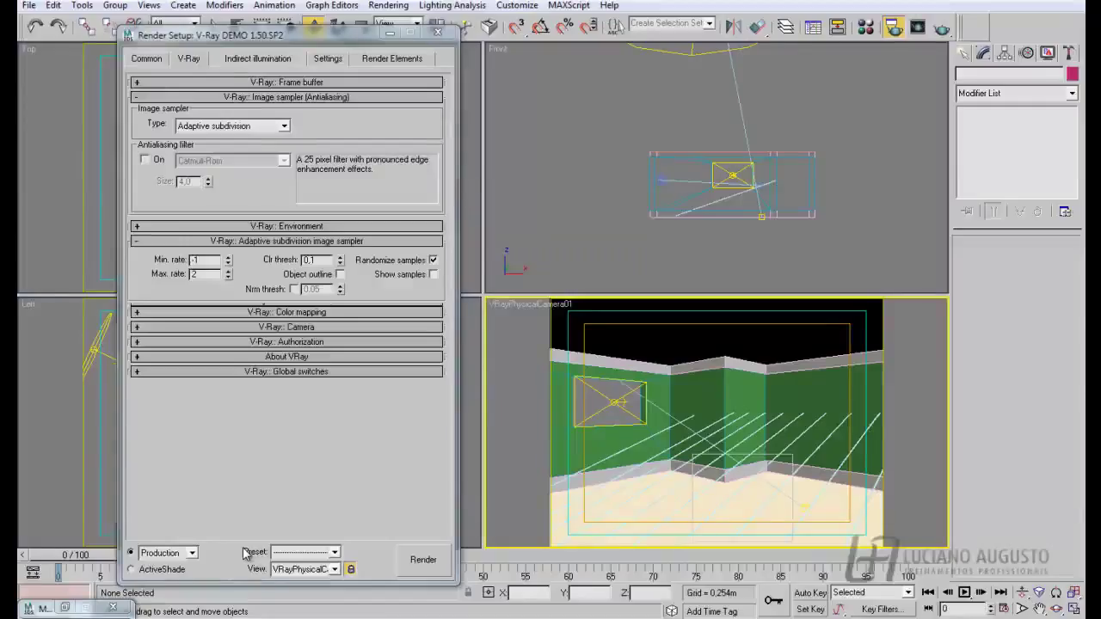
Step: Switch the image sampler type to Adaptive DMC and back to Adaptive subdivision to compare their settings
{"action": "left_click", "coordinate": [259, 127]}
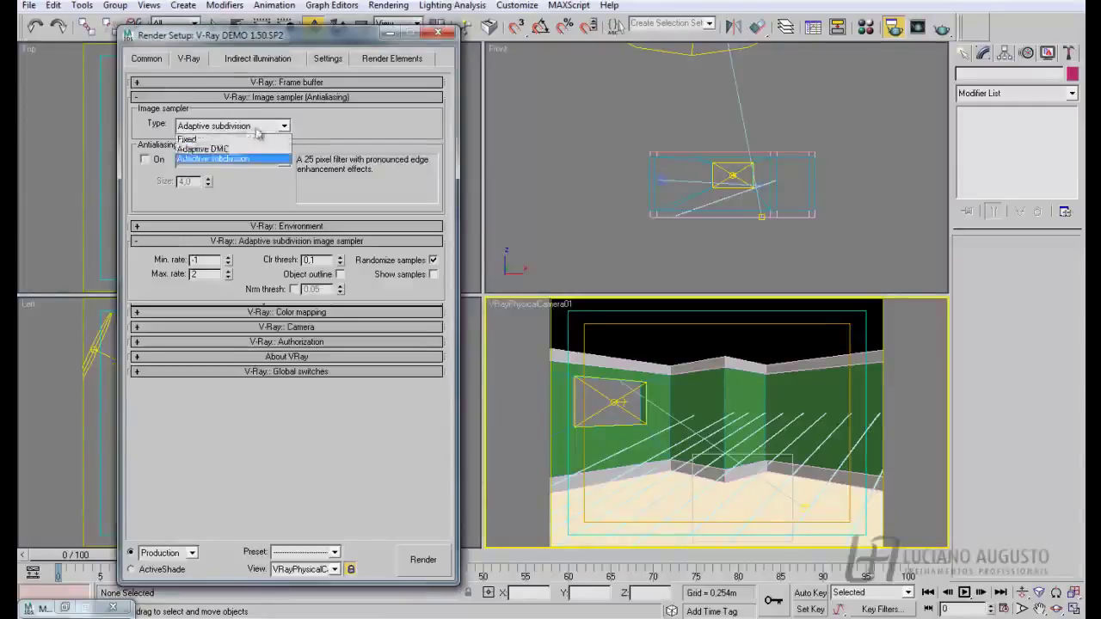
{"action": "left_click", "coordinate": [228, 160]}
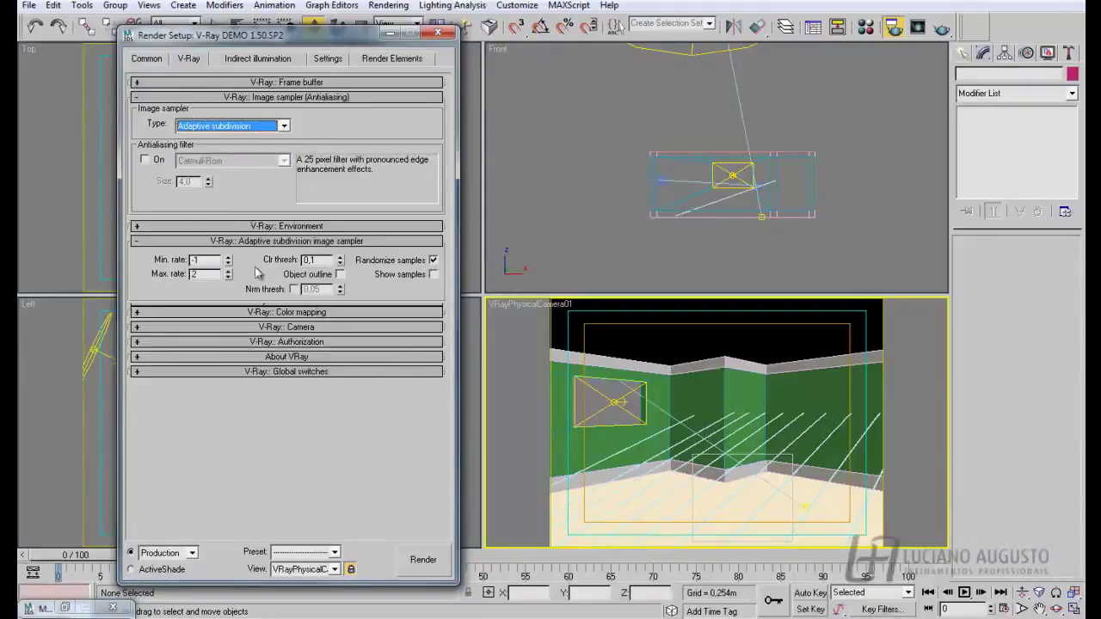
{"action": "left_click", "coordinate": [284, 127]}
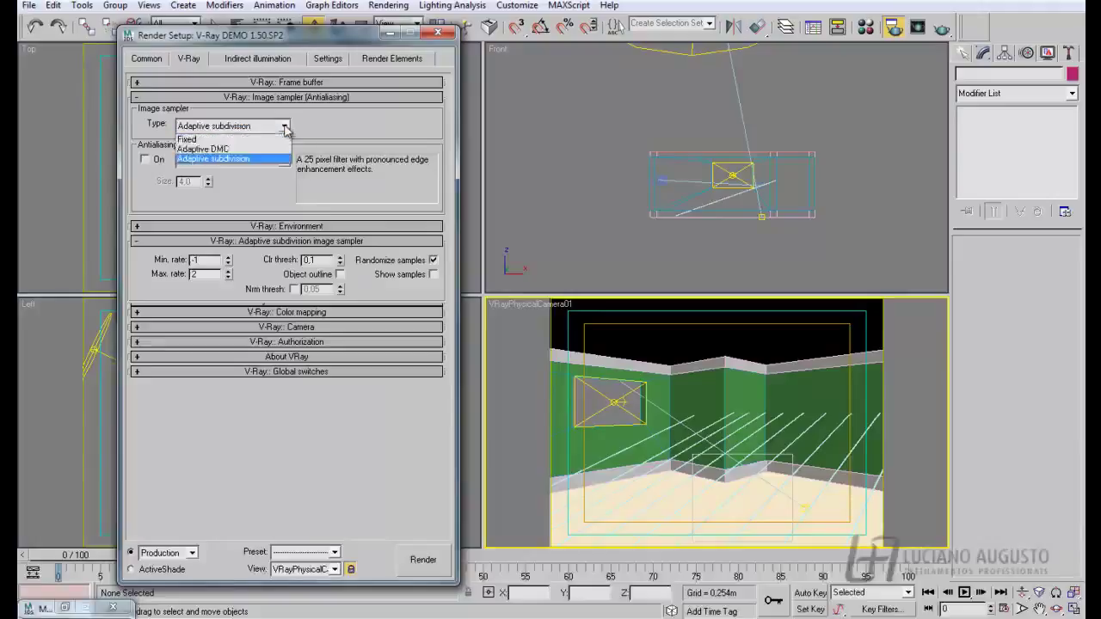
{"action": "left_click", "coordinate": [258, 150]}
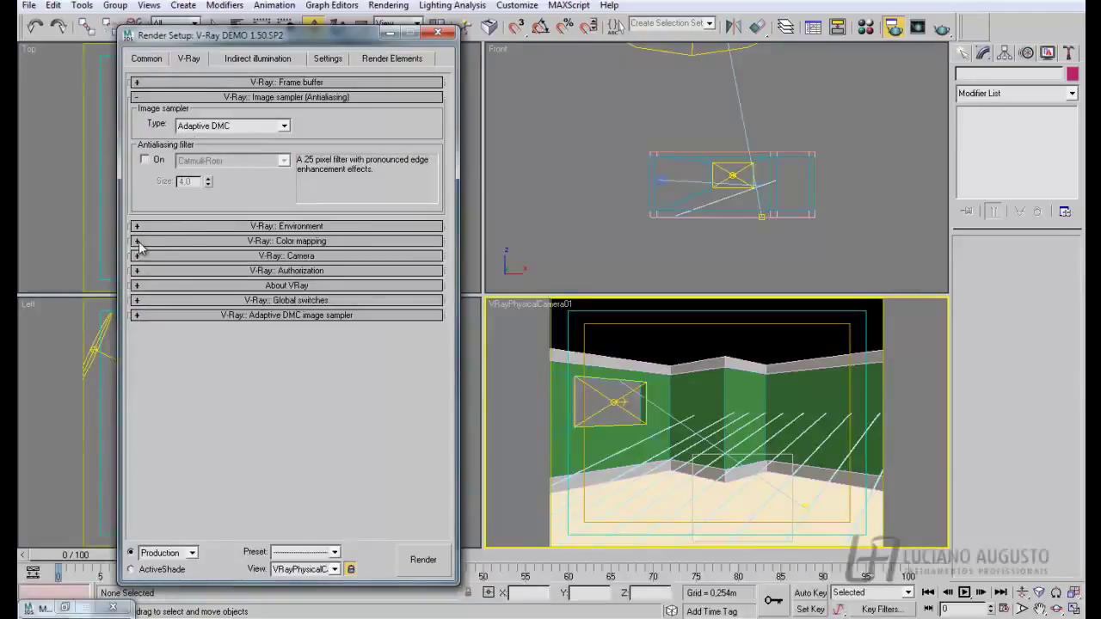
{"action": "left_click", "coordinate": [197, 126]}
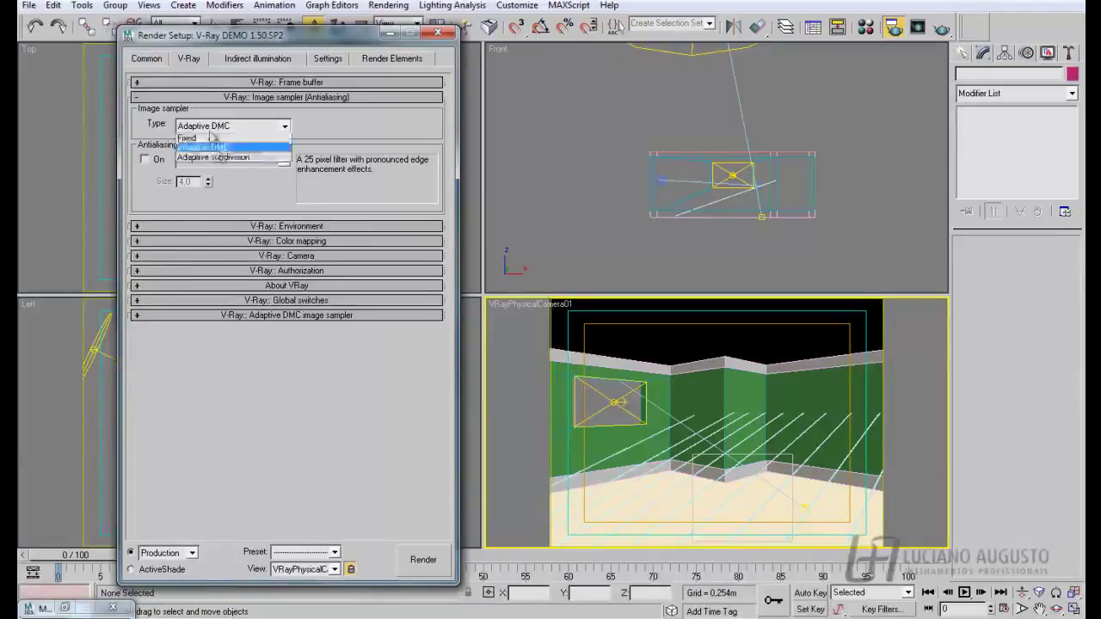
{"action": "left_click", "coordinate": [219, 161]}
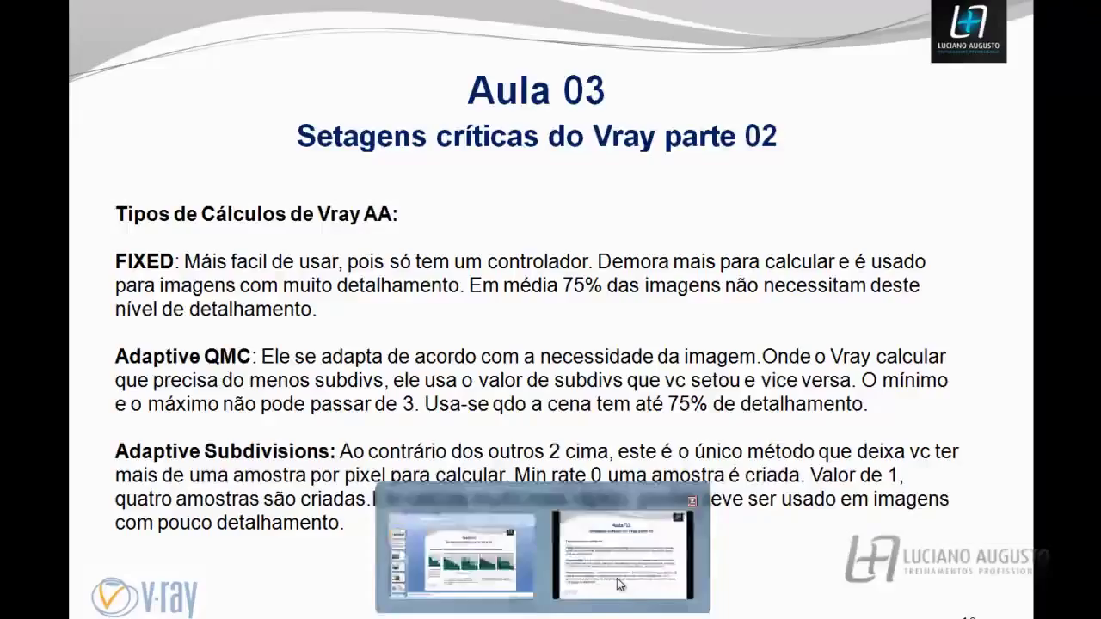
Step: Return to the PowerPoint slide show and advance to the example images for each sampler type
{"action": "left_click", "coordinate": [617, 578]}
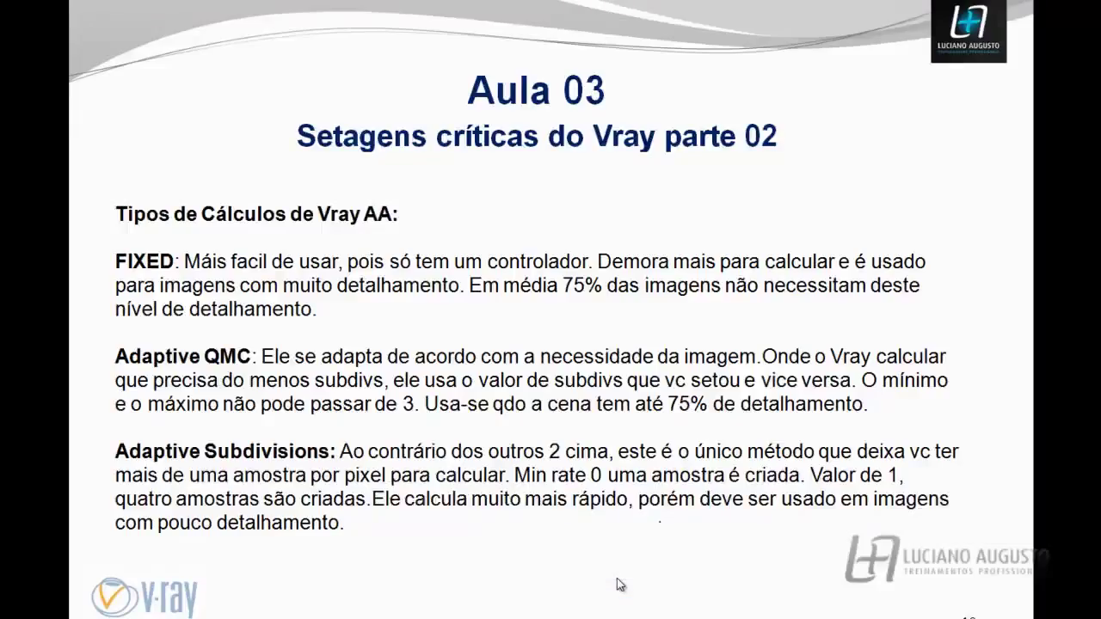
{"action": "left_click", "coordinate": [617, 579]}
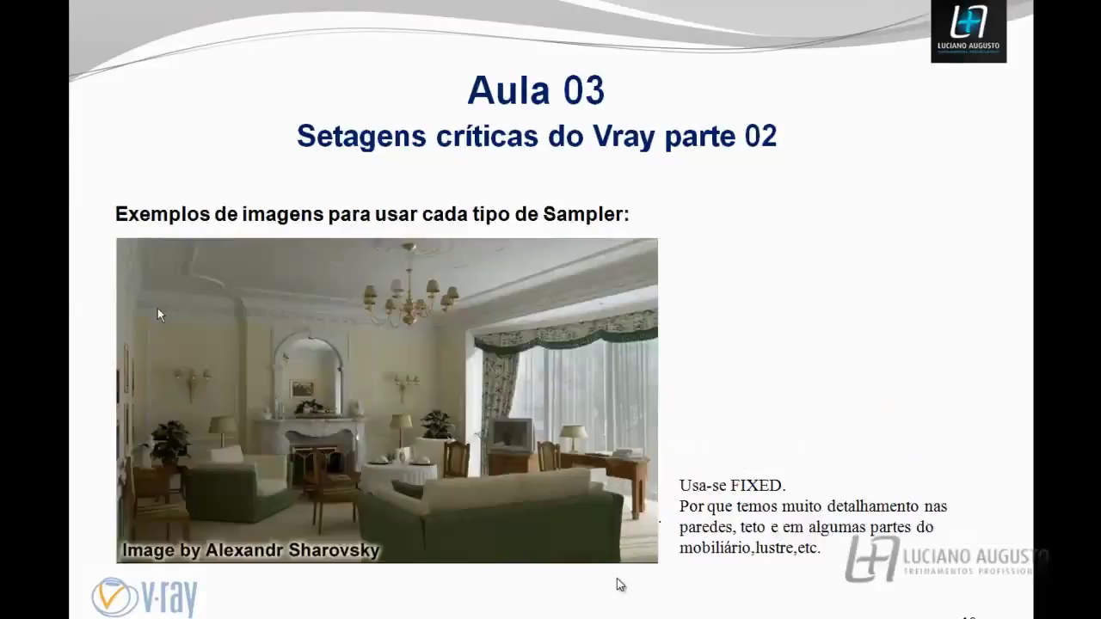
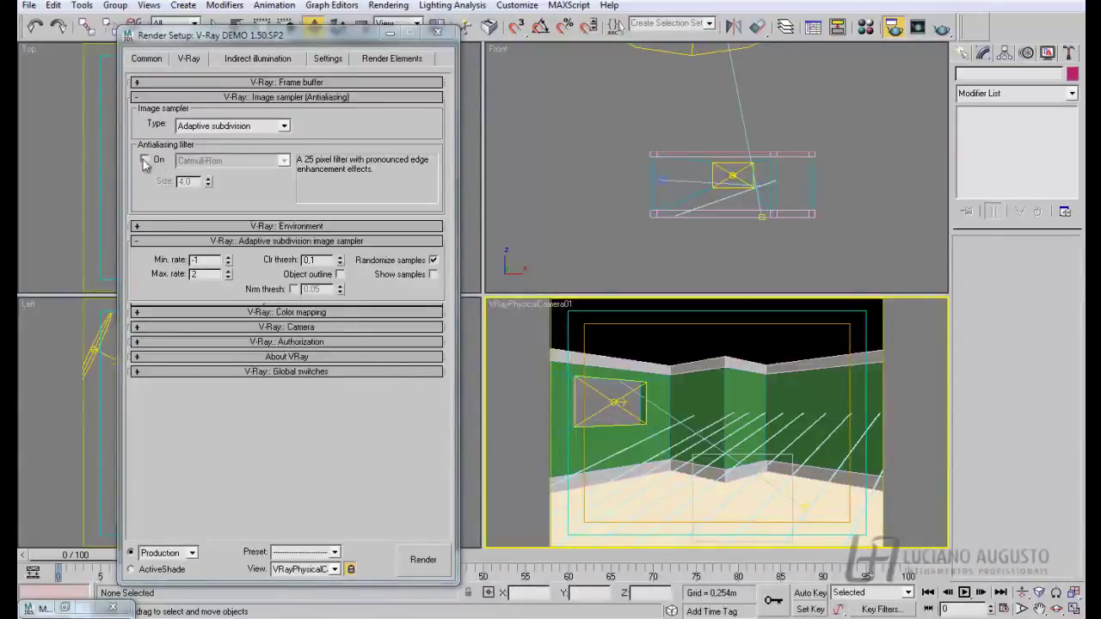
Step: Turn on the antialiasing filter and look through the available filter types, keeping Catmull-Rom
{"action": "left_click", "coordinate": [222, 127]}
{"action": "left_click", "coordinate": [247, 159]}
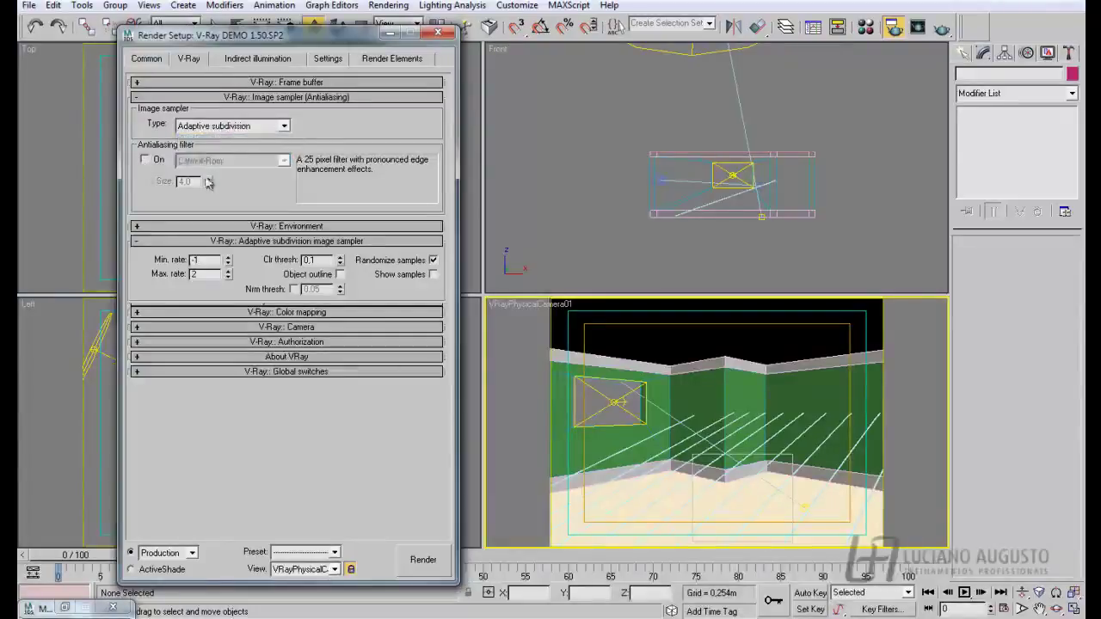
{"action": "left_click", "coordinate": [144, 160]}
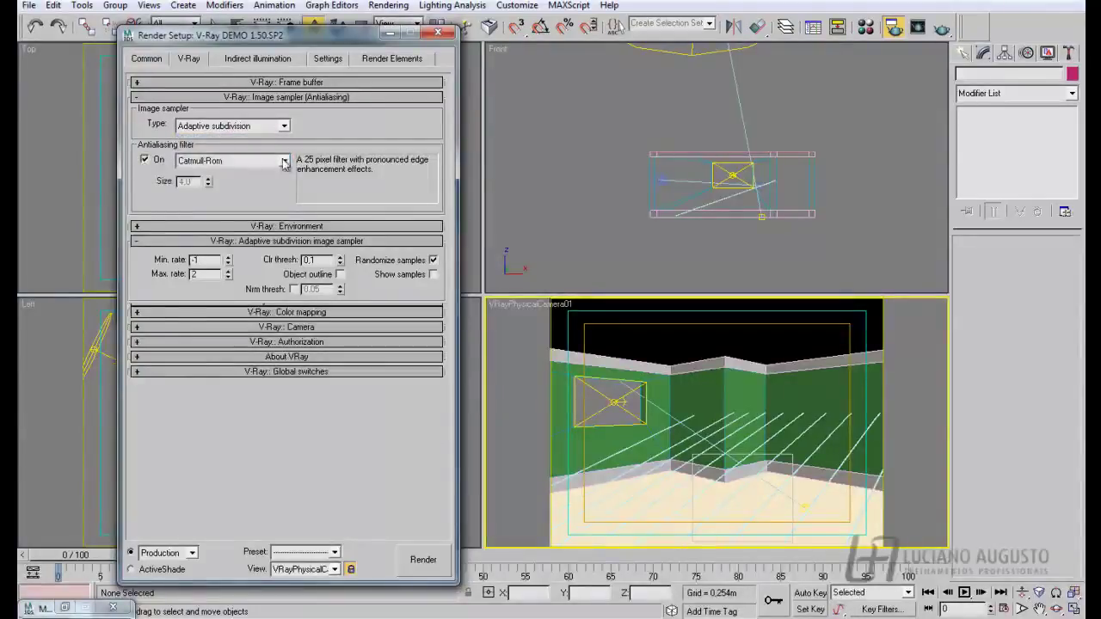
{"action": "left_click", "coordinate": [254, 160]}
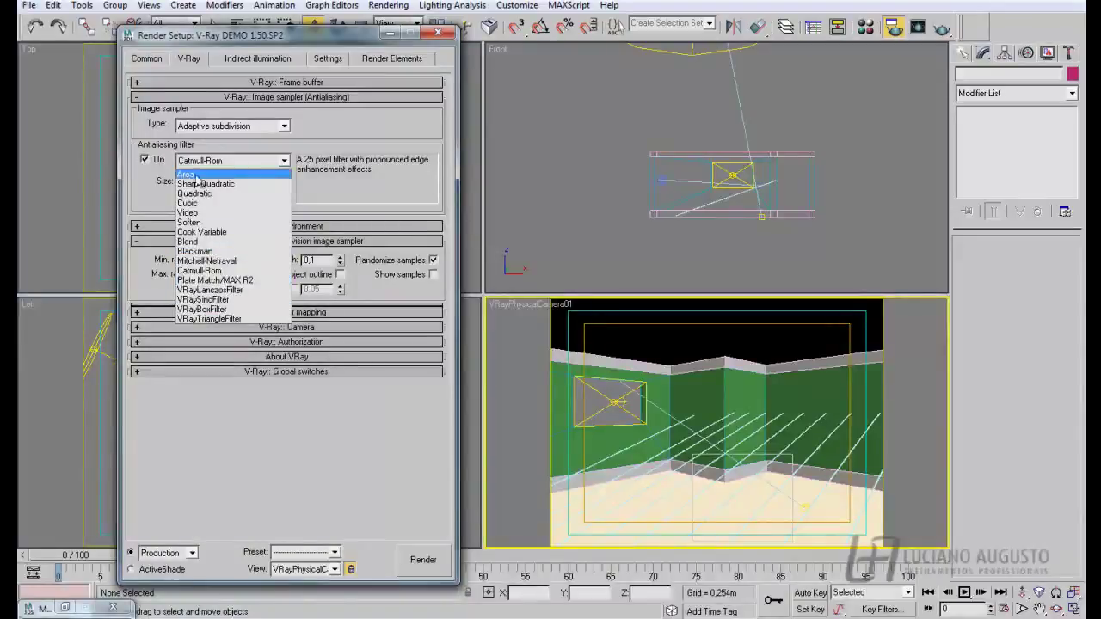
{"action": "left_click", "coordinate": [144, 160]}
{"action": "left_click", "coordinate": [145, 160]}
{"action": "left_click", "coordinate": [185, 161]}
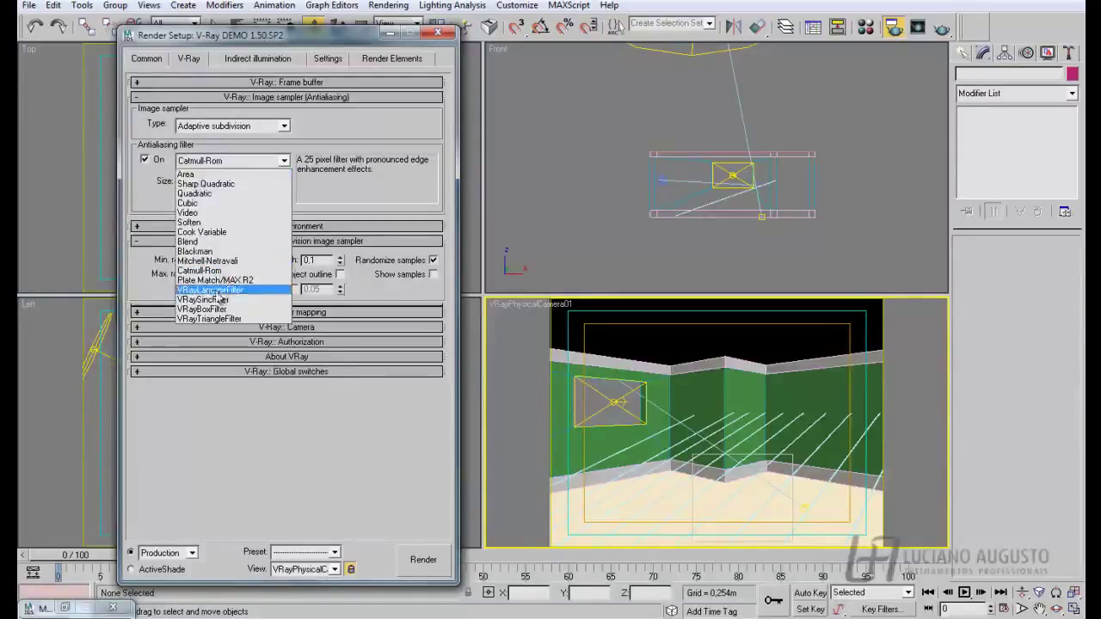
{"action": "left_click", "coordinate": [148, 163]}
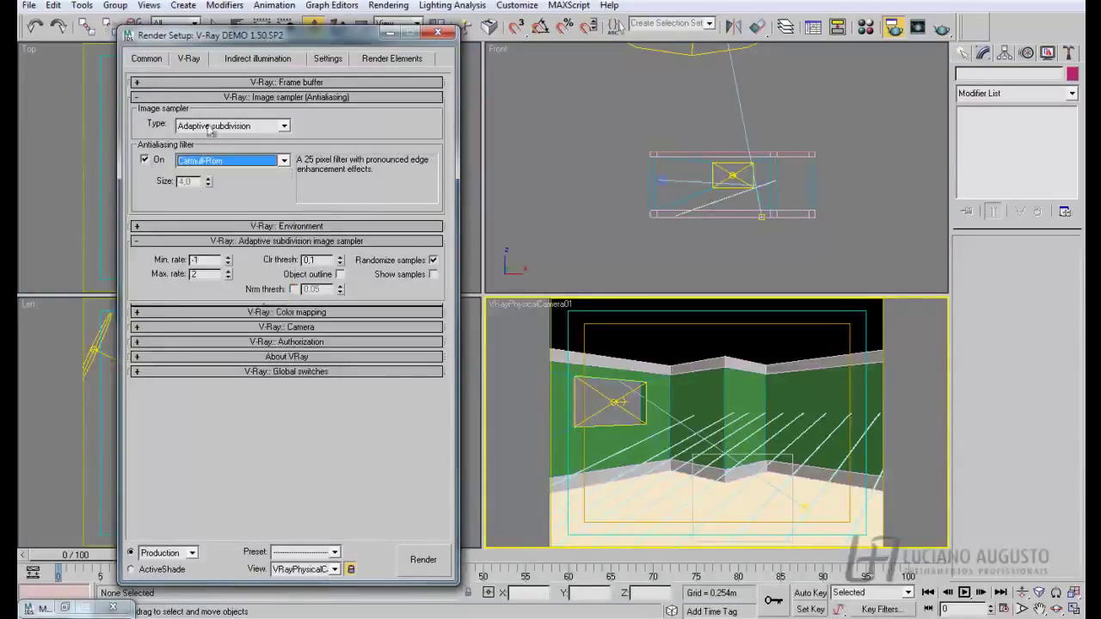
Step: Set the image sampler type to Fixed, expand its settings and render the camera view region with 1 subdivision
{"action": "left_click", "coordinate": [279, 126]}
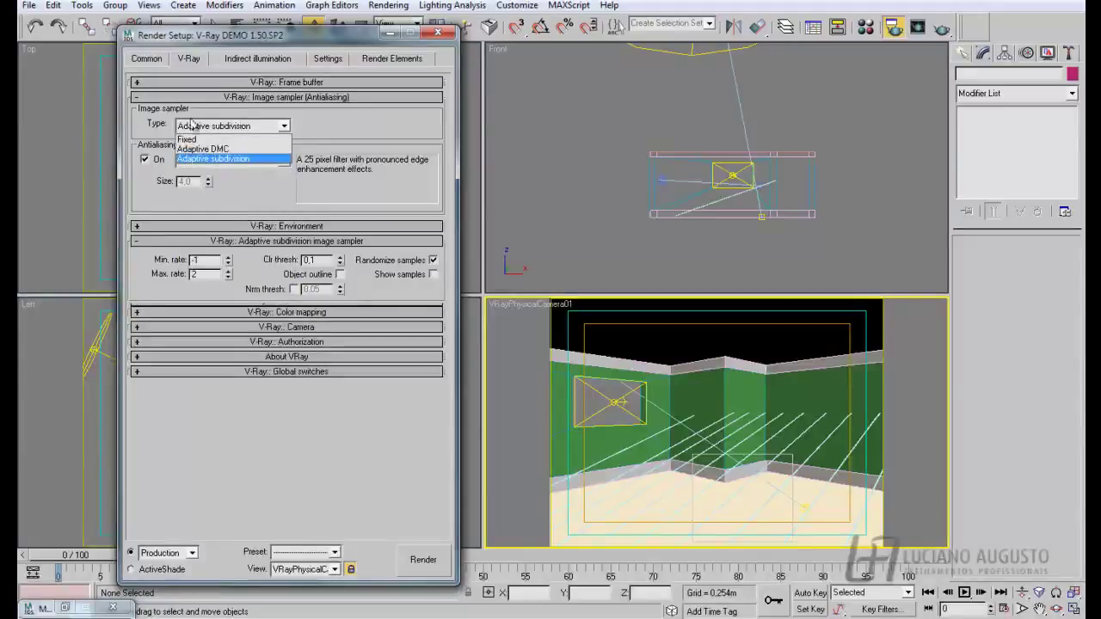
{"action": "left_click", "coordinate": [197, 140]}
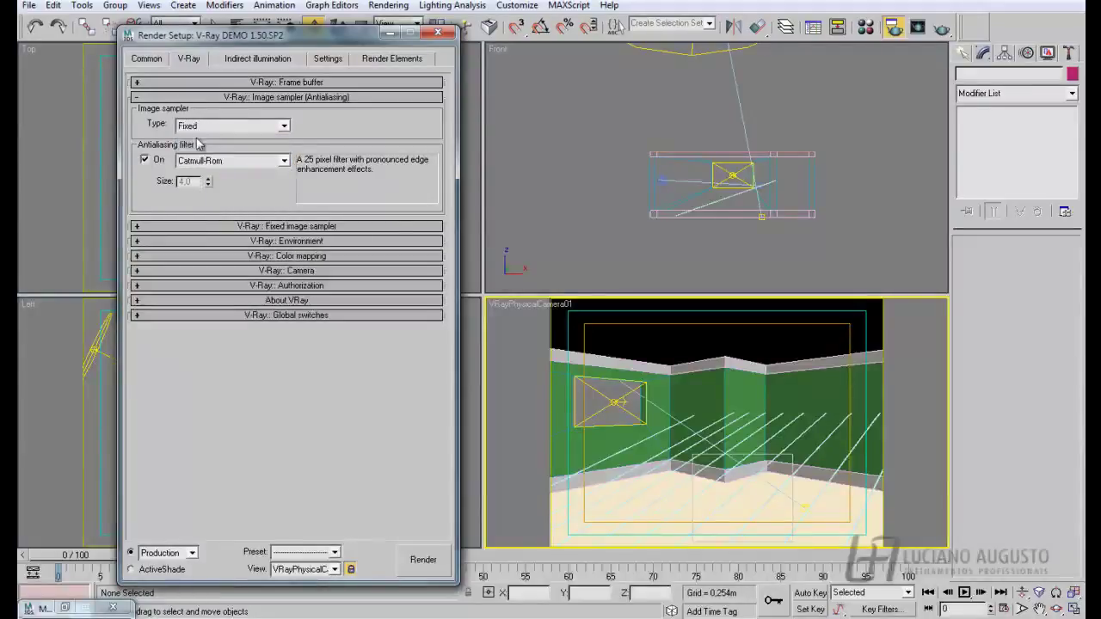
{"action": "left_click", "coordinate": [137, 227]}
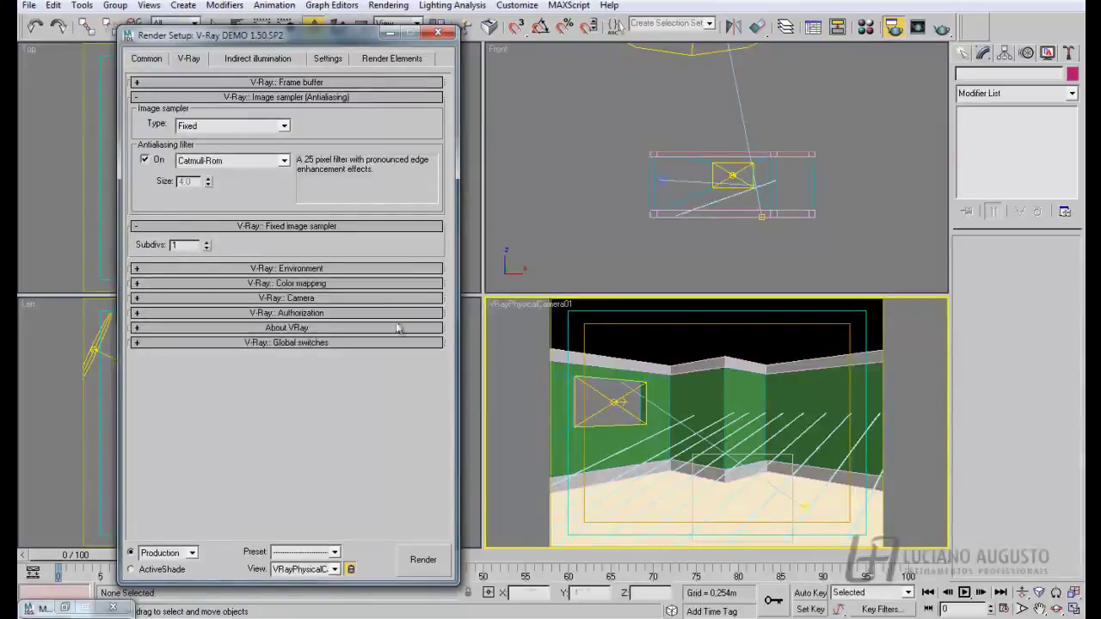
{"action": "left_click", "coordinate": [423, 560]}
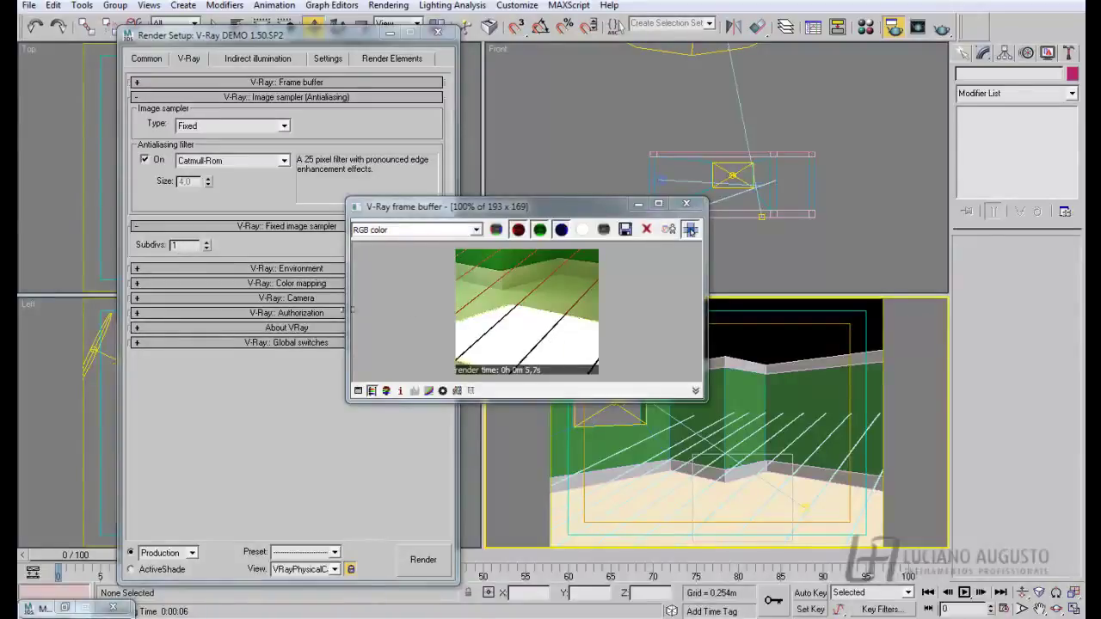
Step: Set the Fixed sampler's Subdivs to 4 and render the region again
{"action": "left_click", "coordinate": [180, 245]}
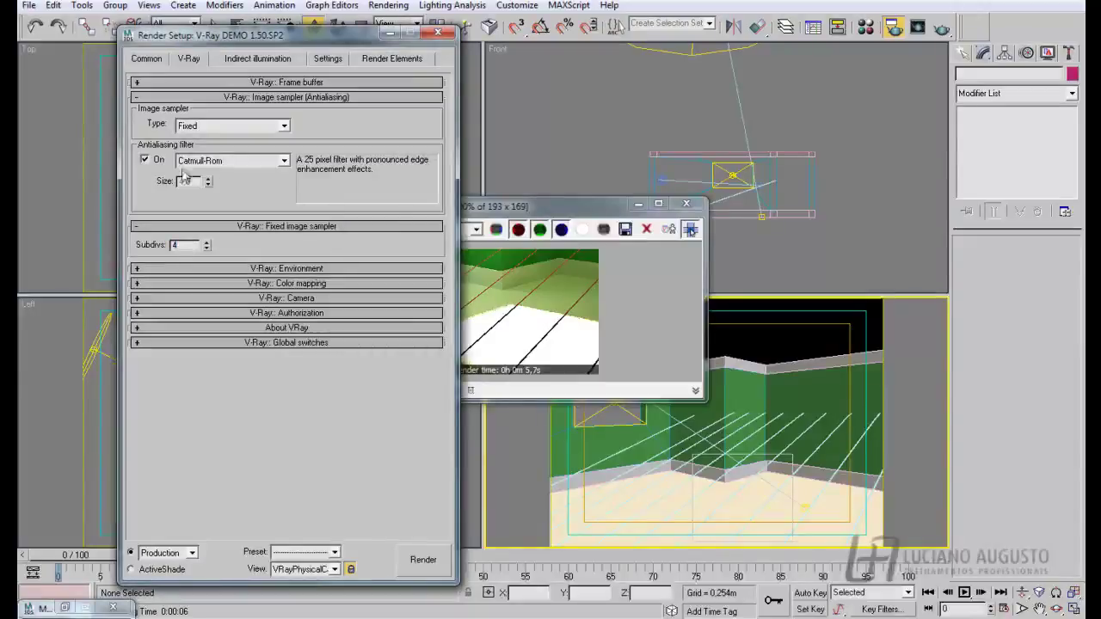
{"action": "left_click_drag", "start_coordinate": [516, 207], "coordinate": [529, 185]}
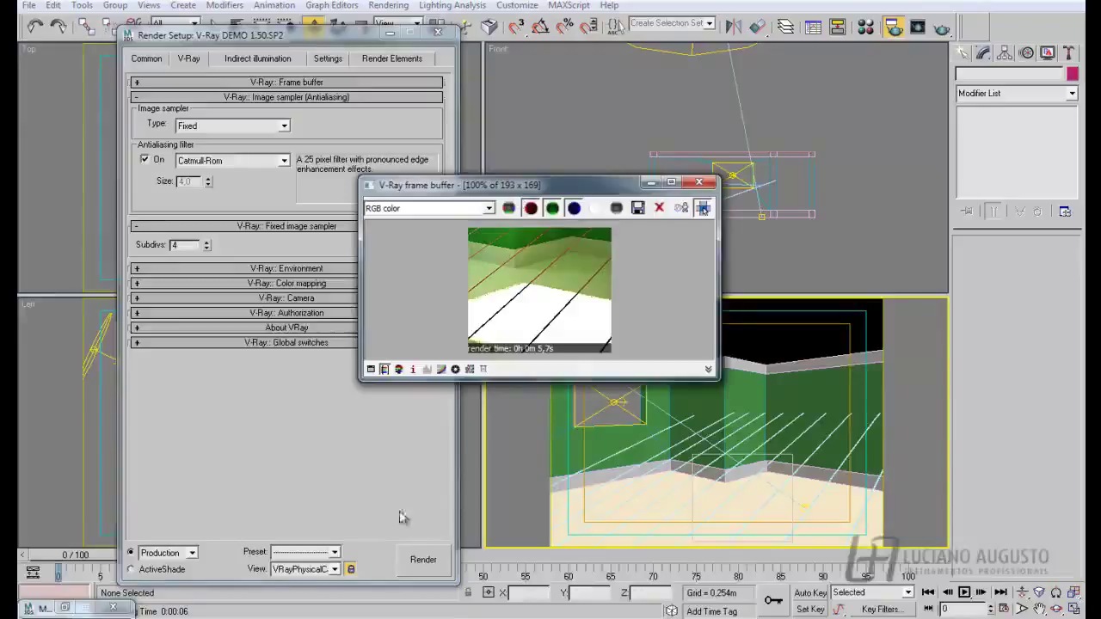
{"action": "left_click", "coordinate": [435, 559]}
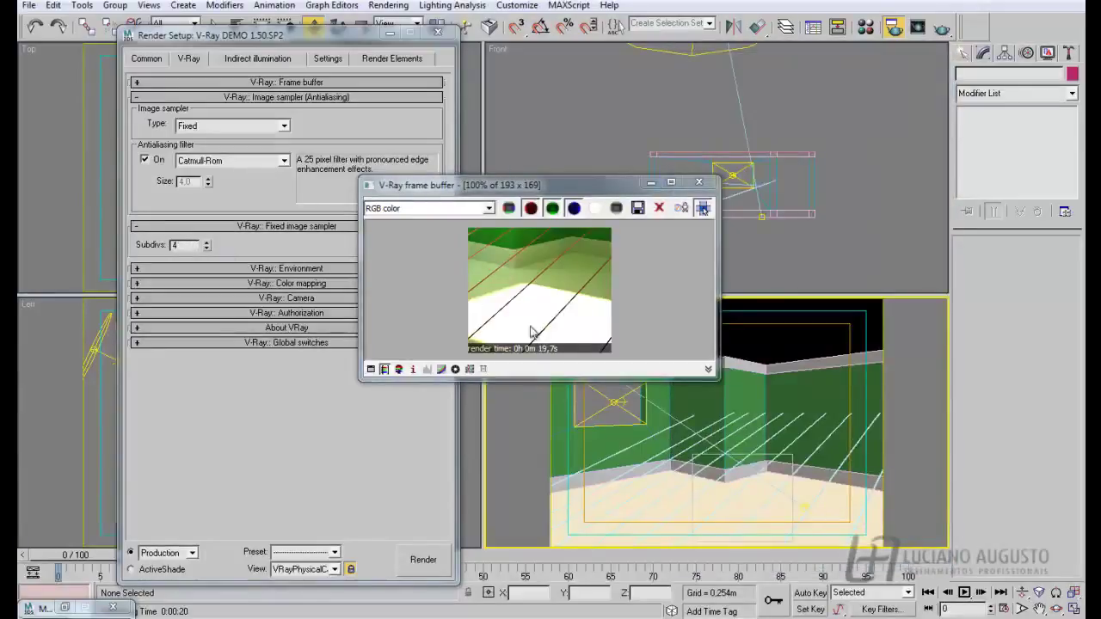
Step: Switch the image sampler type to Adaptive DMC, expand its settings and render the region with Min and Max subdivs at 1
{"action": "left_click", "coordinate": [284, 127]}
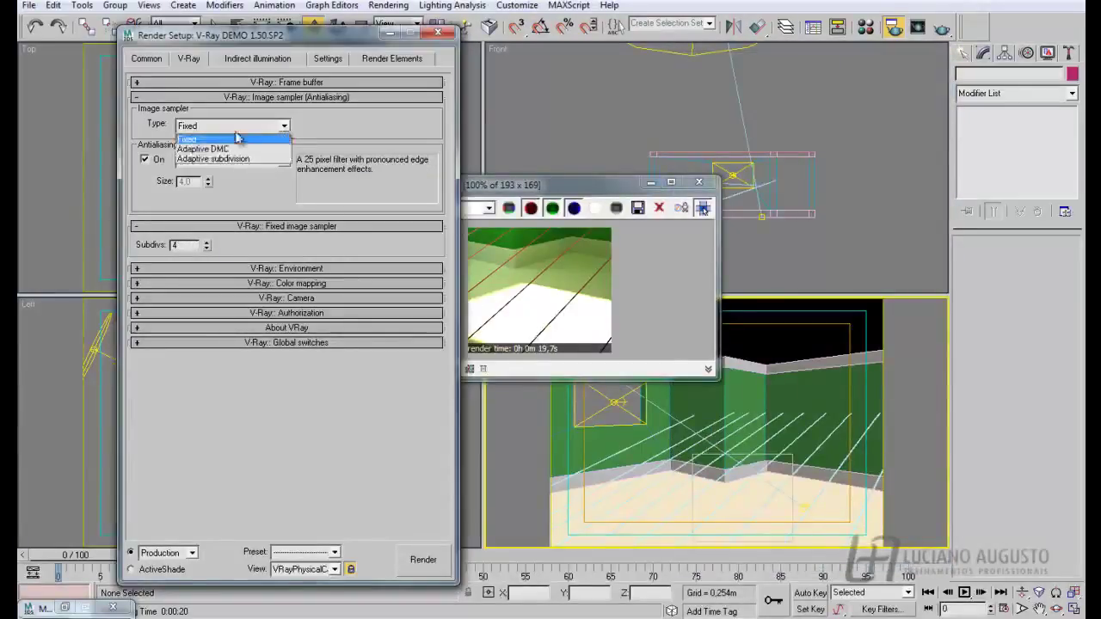
{"action": "left_click", "coordinate": [234, 140]}
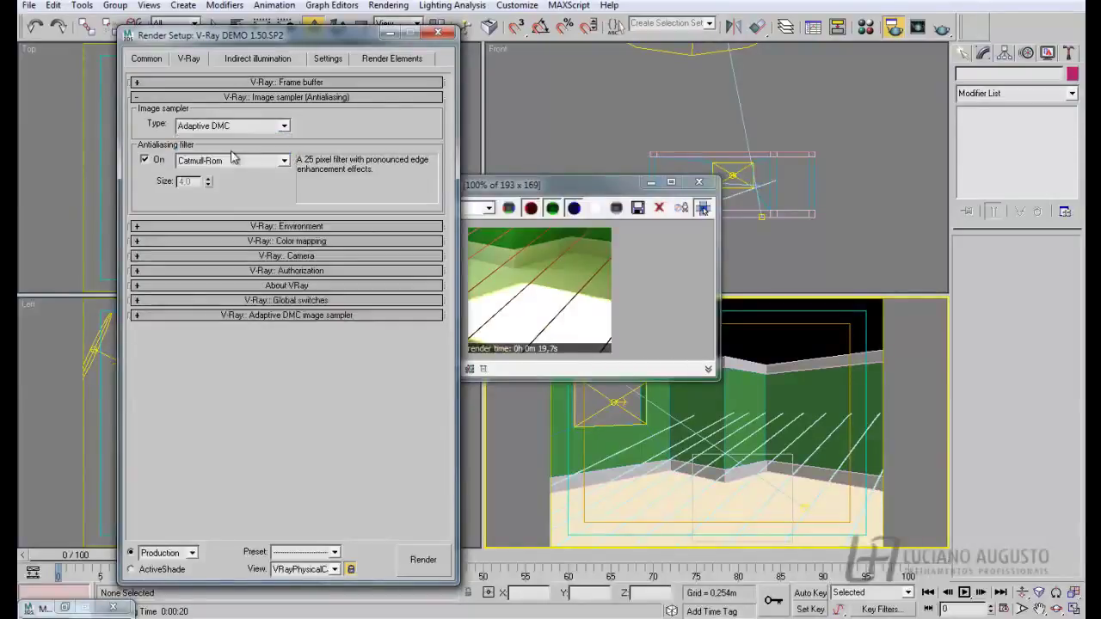
{"action": "left_click", "coordinate": [154, 316]}
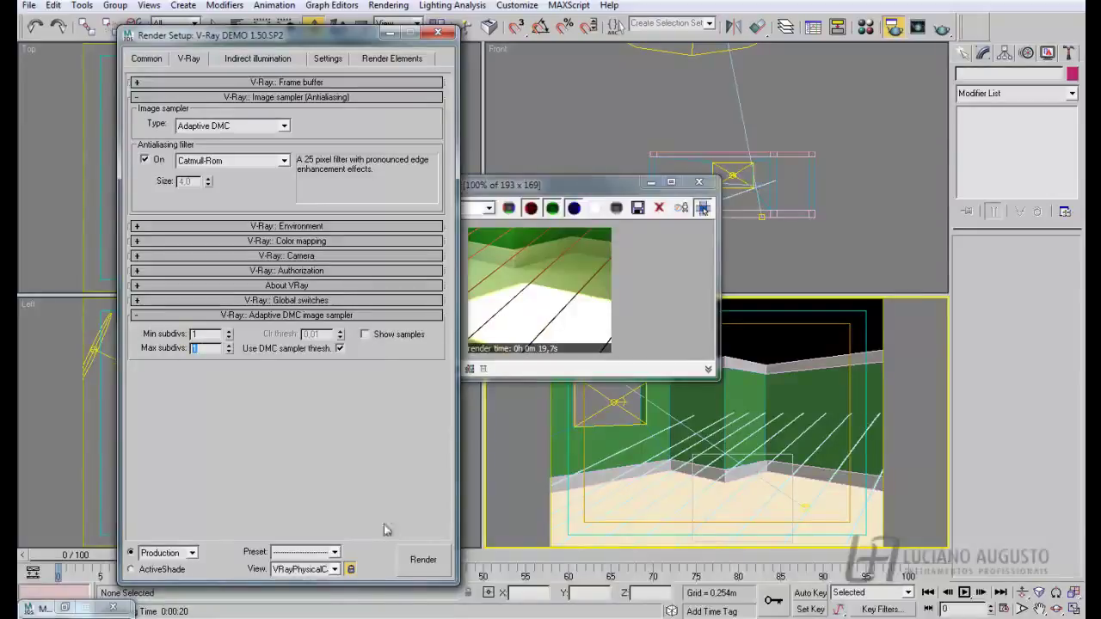
{"action": "left_click", "coordinate": [425, 560]}
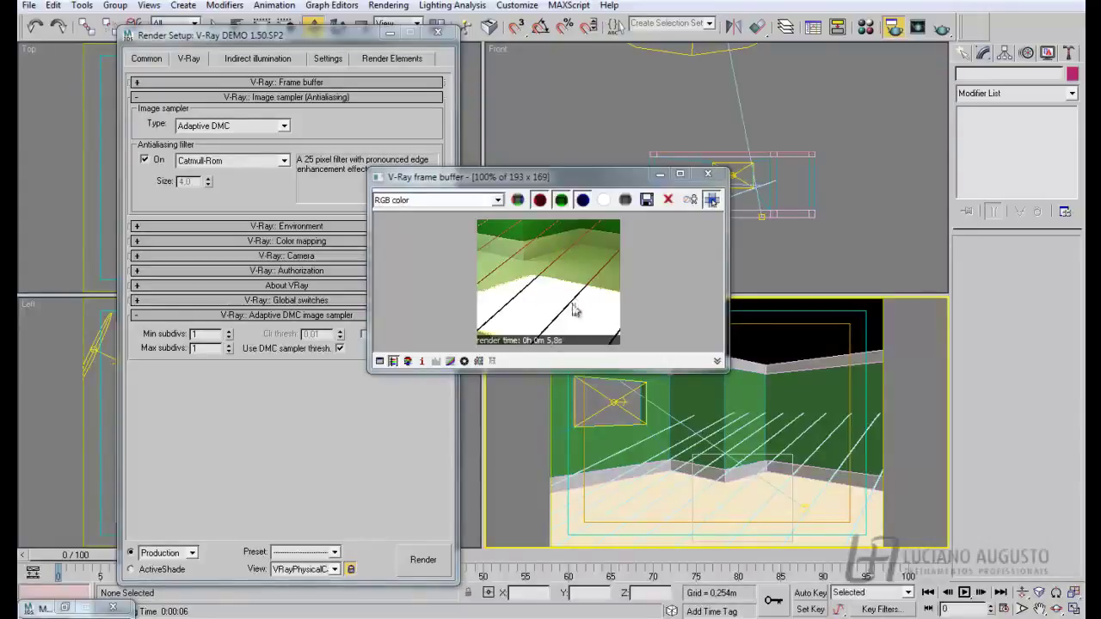
Step: Render the region with the Adaptive DMC Max subdivs set to 4, and again with Min subdivs set to 2
{"action": "double_click", "coordinate": [200, 349]}
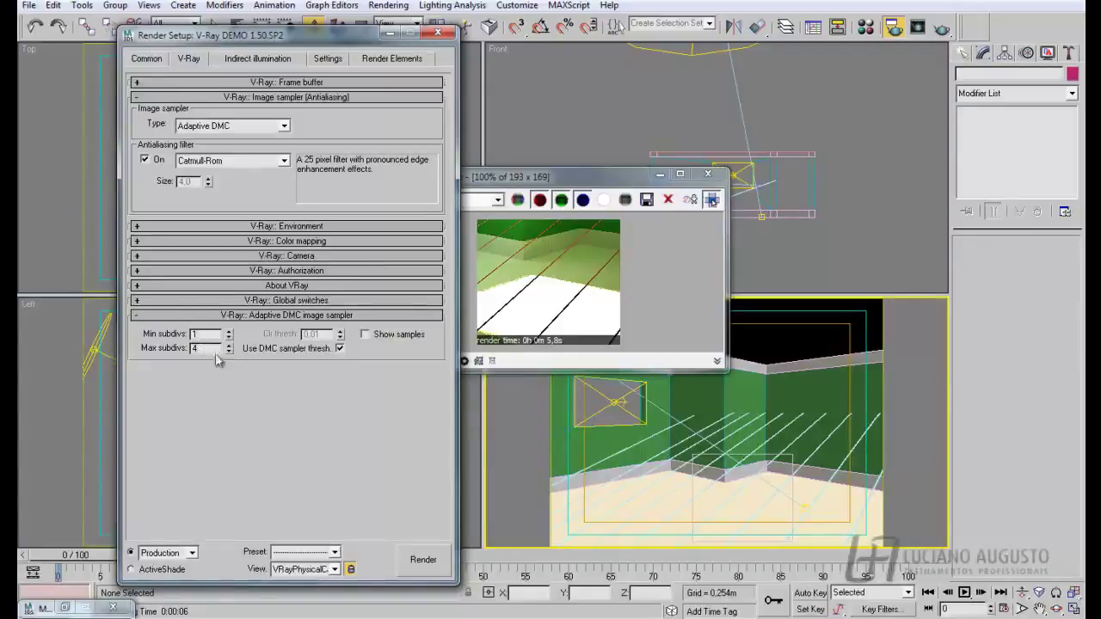
{"action": "left_click", "coordinate": [423, 559]}
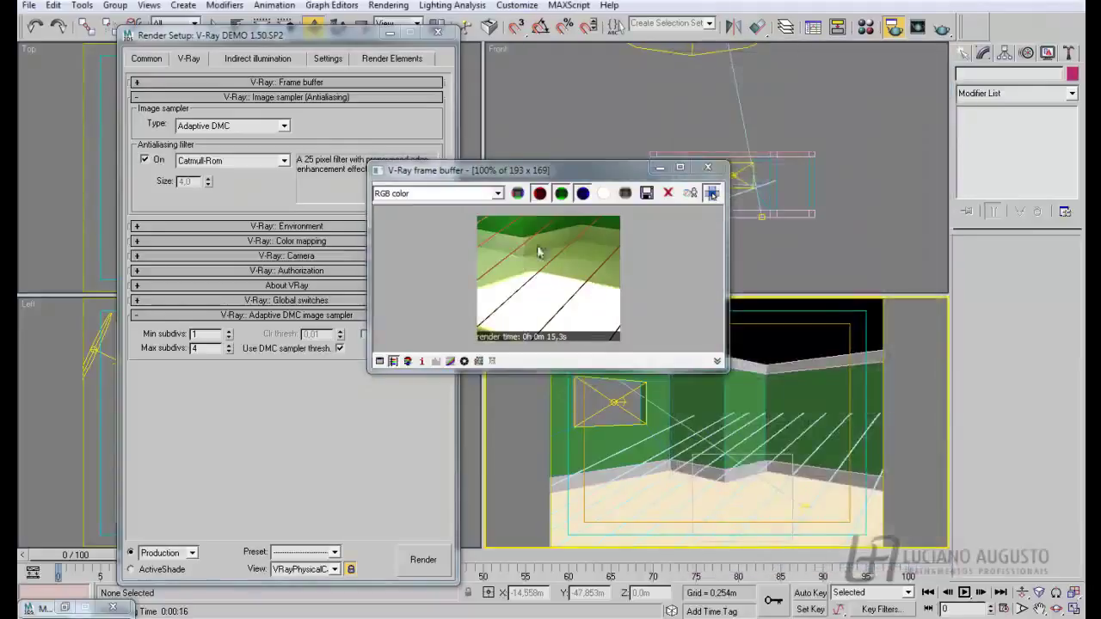
{"action": "double_click", "coordinate": [196, 334]}
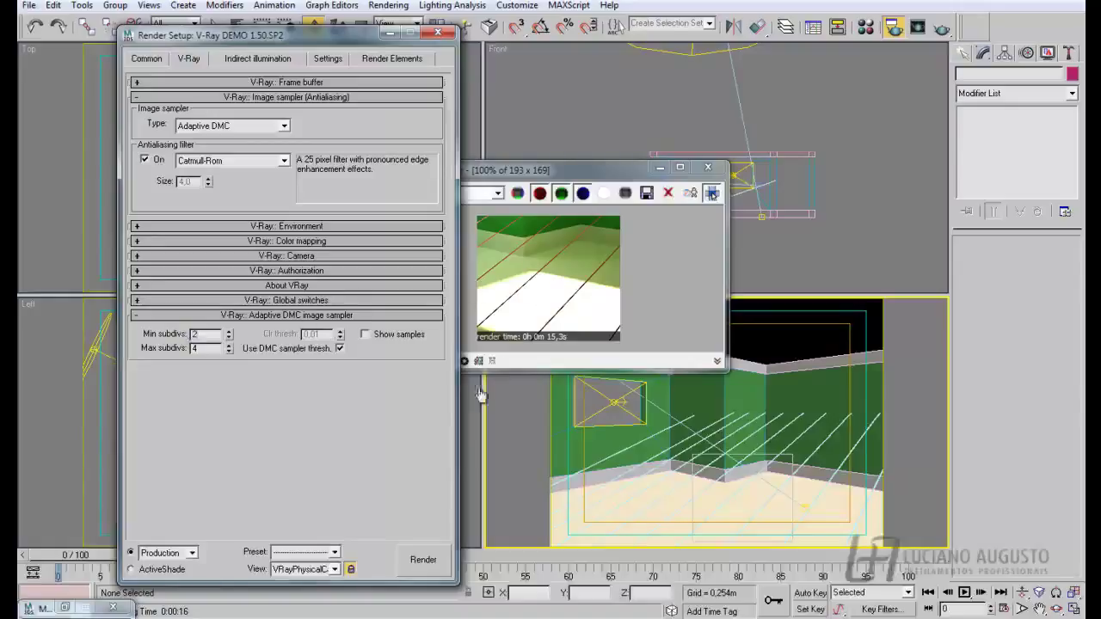
{"action": "left_click", "coordinate": [423, 559]}
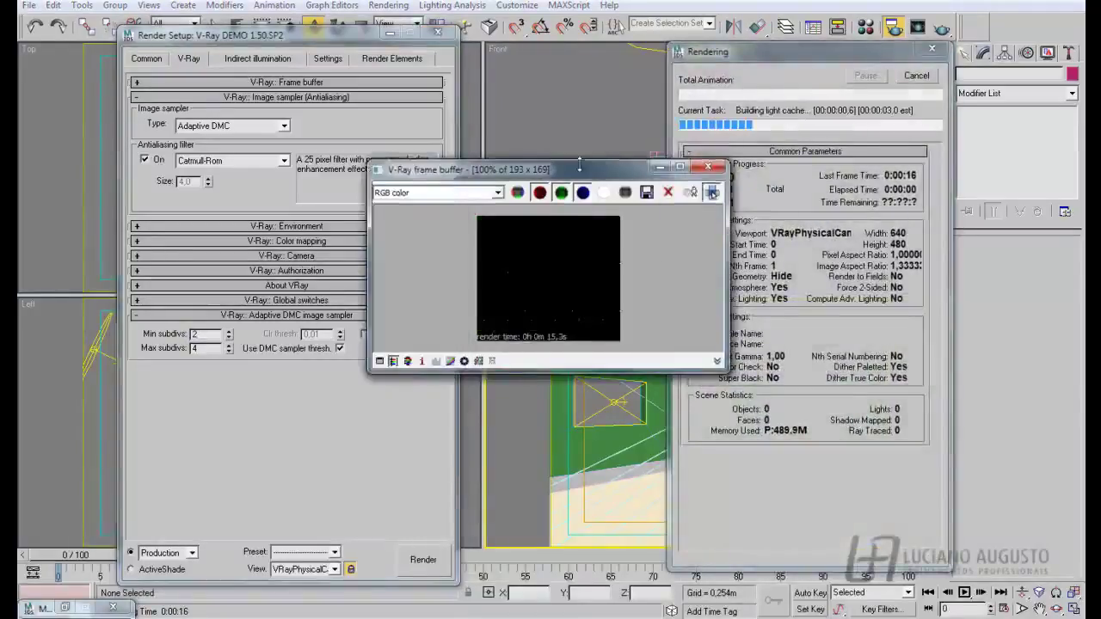
{"action": "left_click_drag", "start_coordinate": [580, 169], "coordinate": [626, 156]}
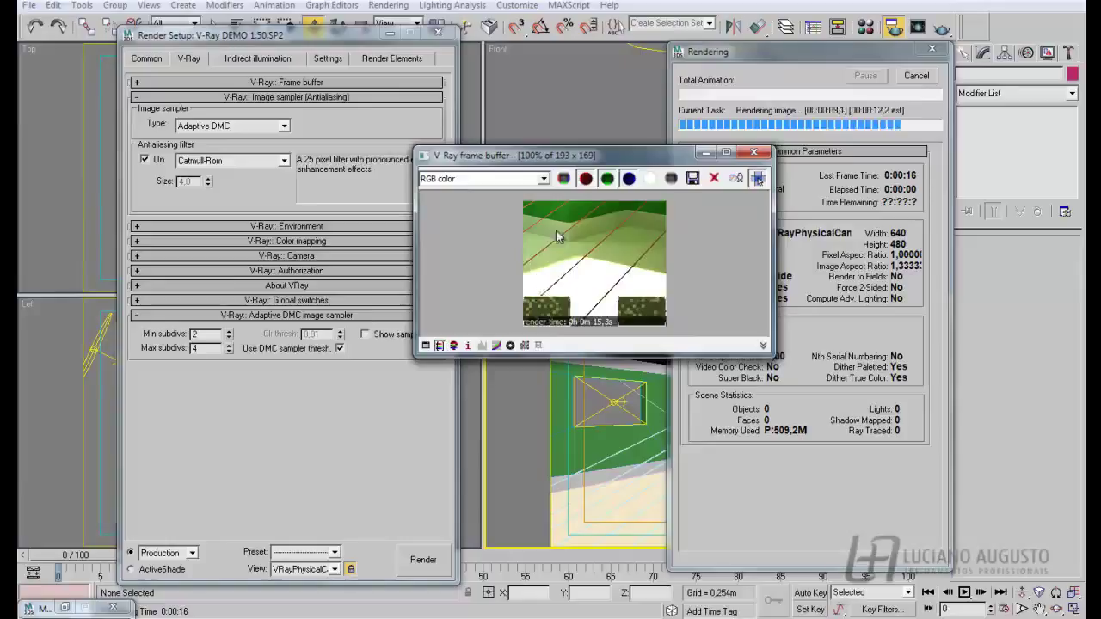
Step: Switch the image sampler type to Adaptive subdivision and close the V-Ray frame buffer
{"action": "left_click", "coordinate": [234, 125]}
{"action": "left_click", "coordinate": [233, 159]}
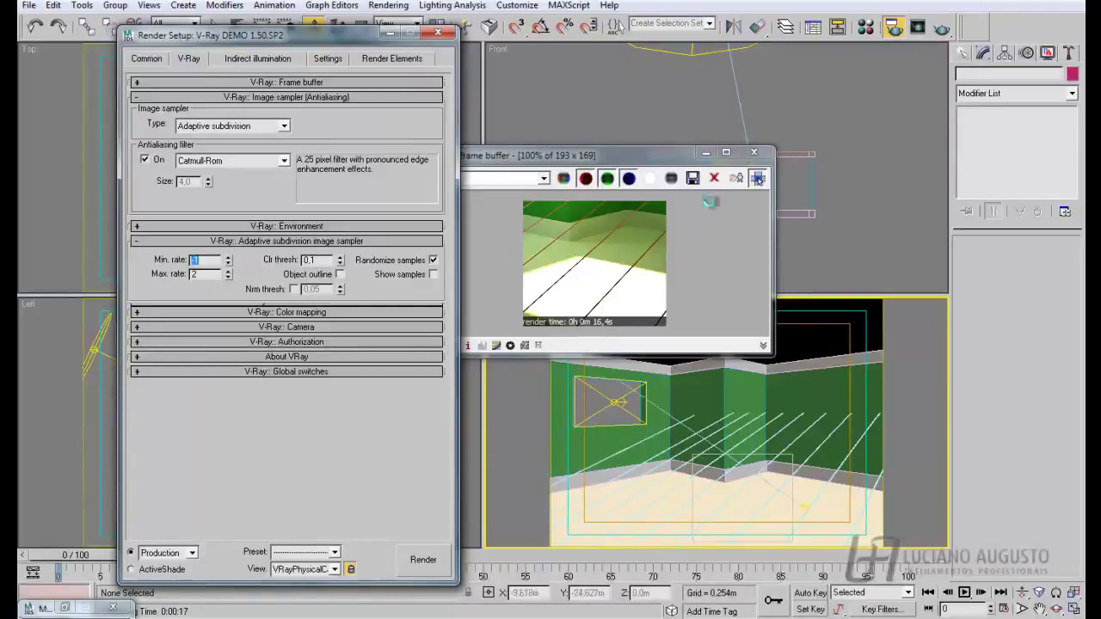
{"action": "left_click", "coordinate": [753, 152]}
Step: Set the image sampler type back to Fixed, turn off the antialiasing filter and expand the Fixed image sampler settings
{"action": "left_click", "coordinate": [285, 126]}
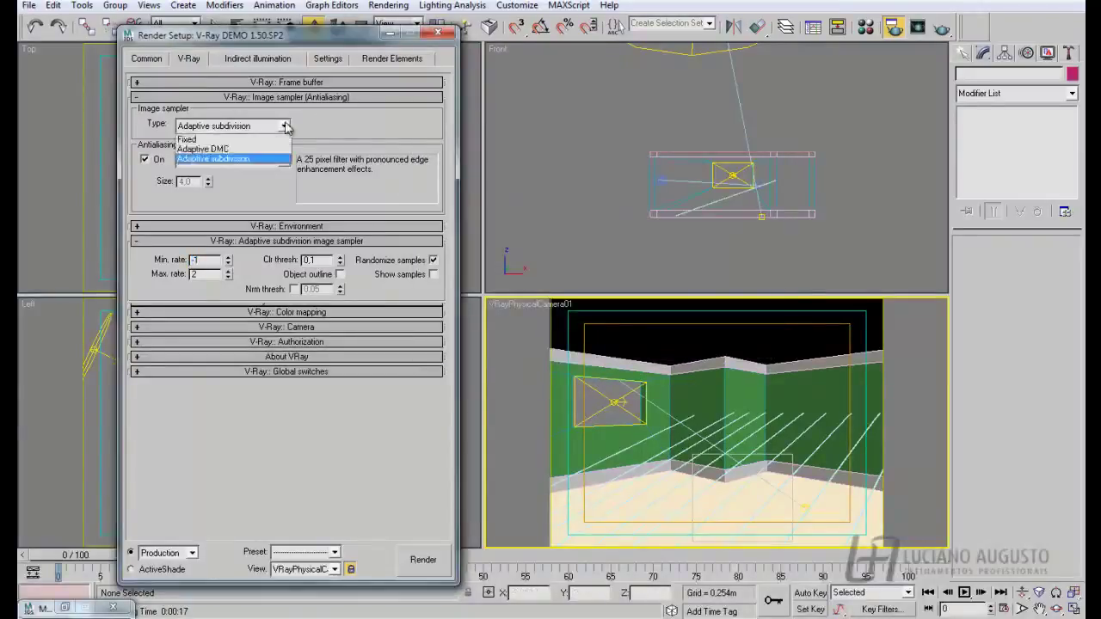
{"action": "left_click", "coordinate": [215, 139]}
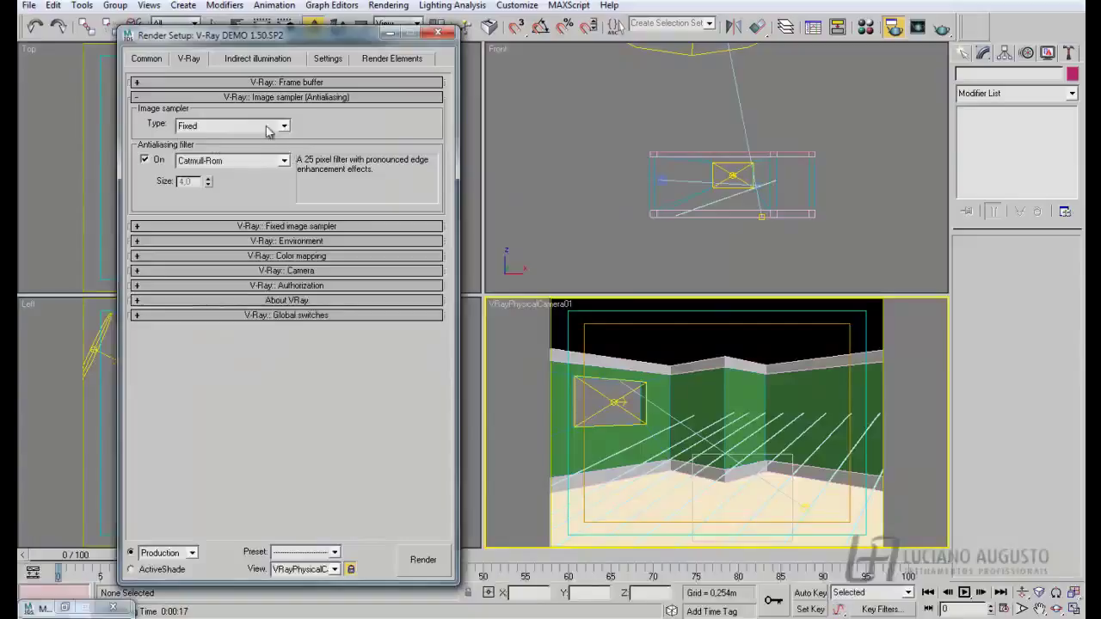
{"action": "left_click", "coordinate": [269, 129]}
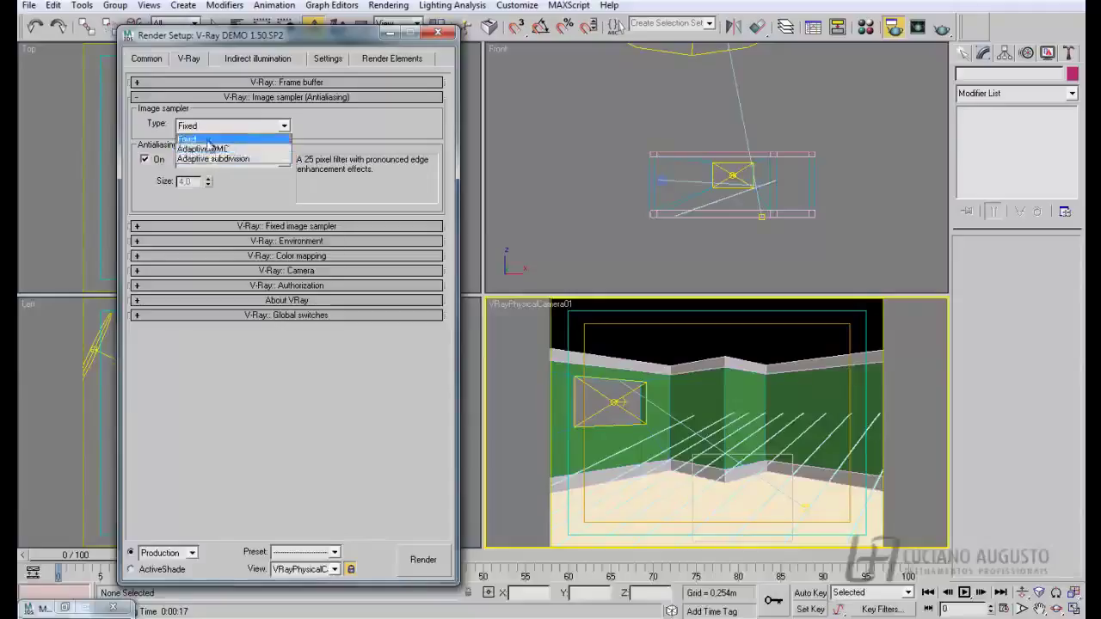
{"action": "left_click", "coordinate": [239, 198]}
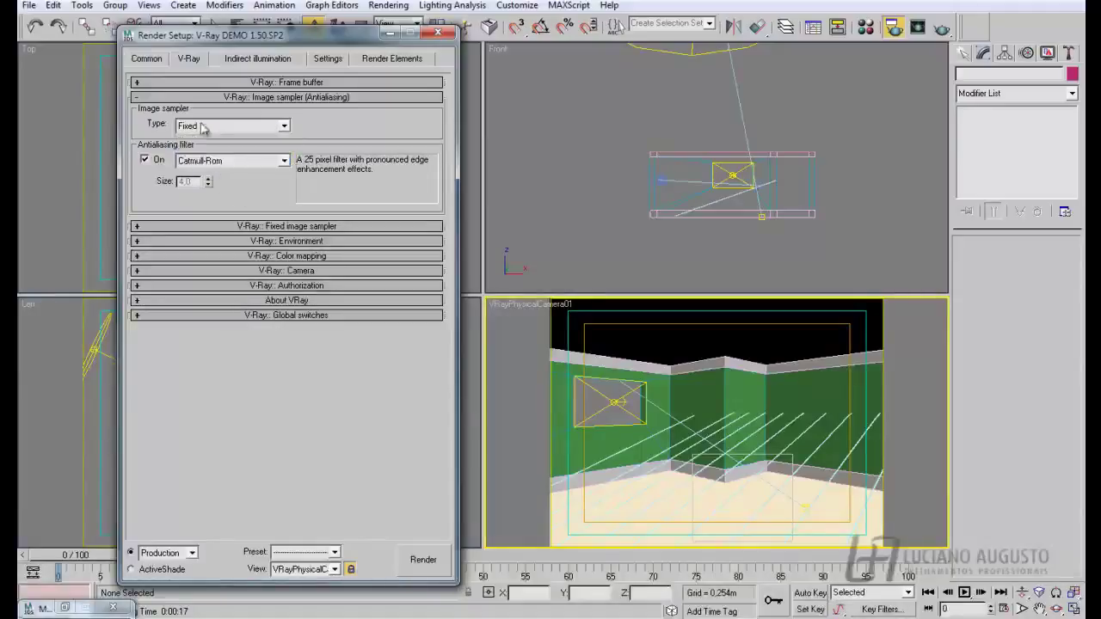
{"action": "left_click", "coordinate": [144, 159]}
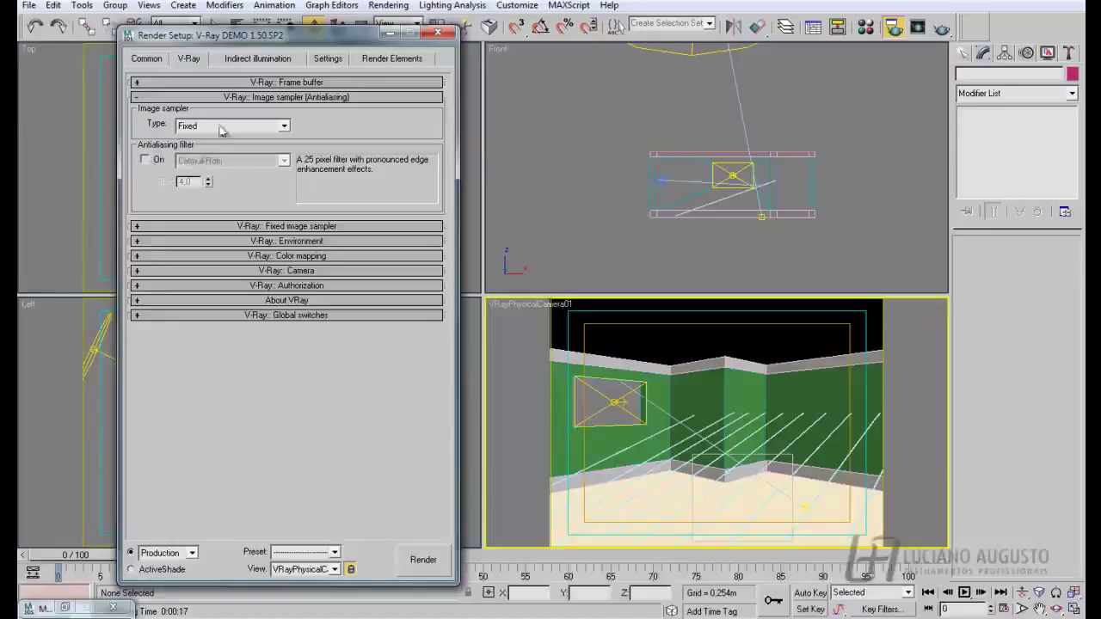
{"action": "left_click", "coordinate": [137, 227]}
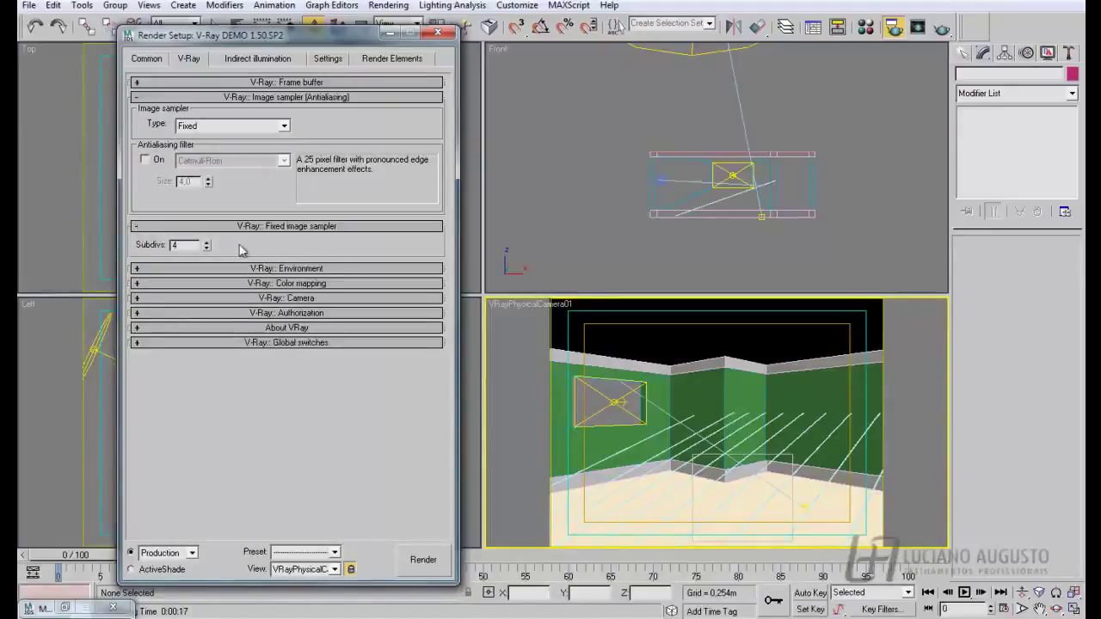